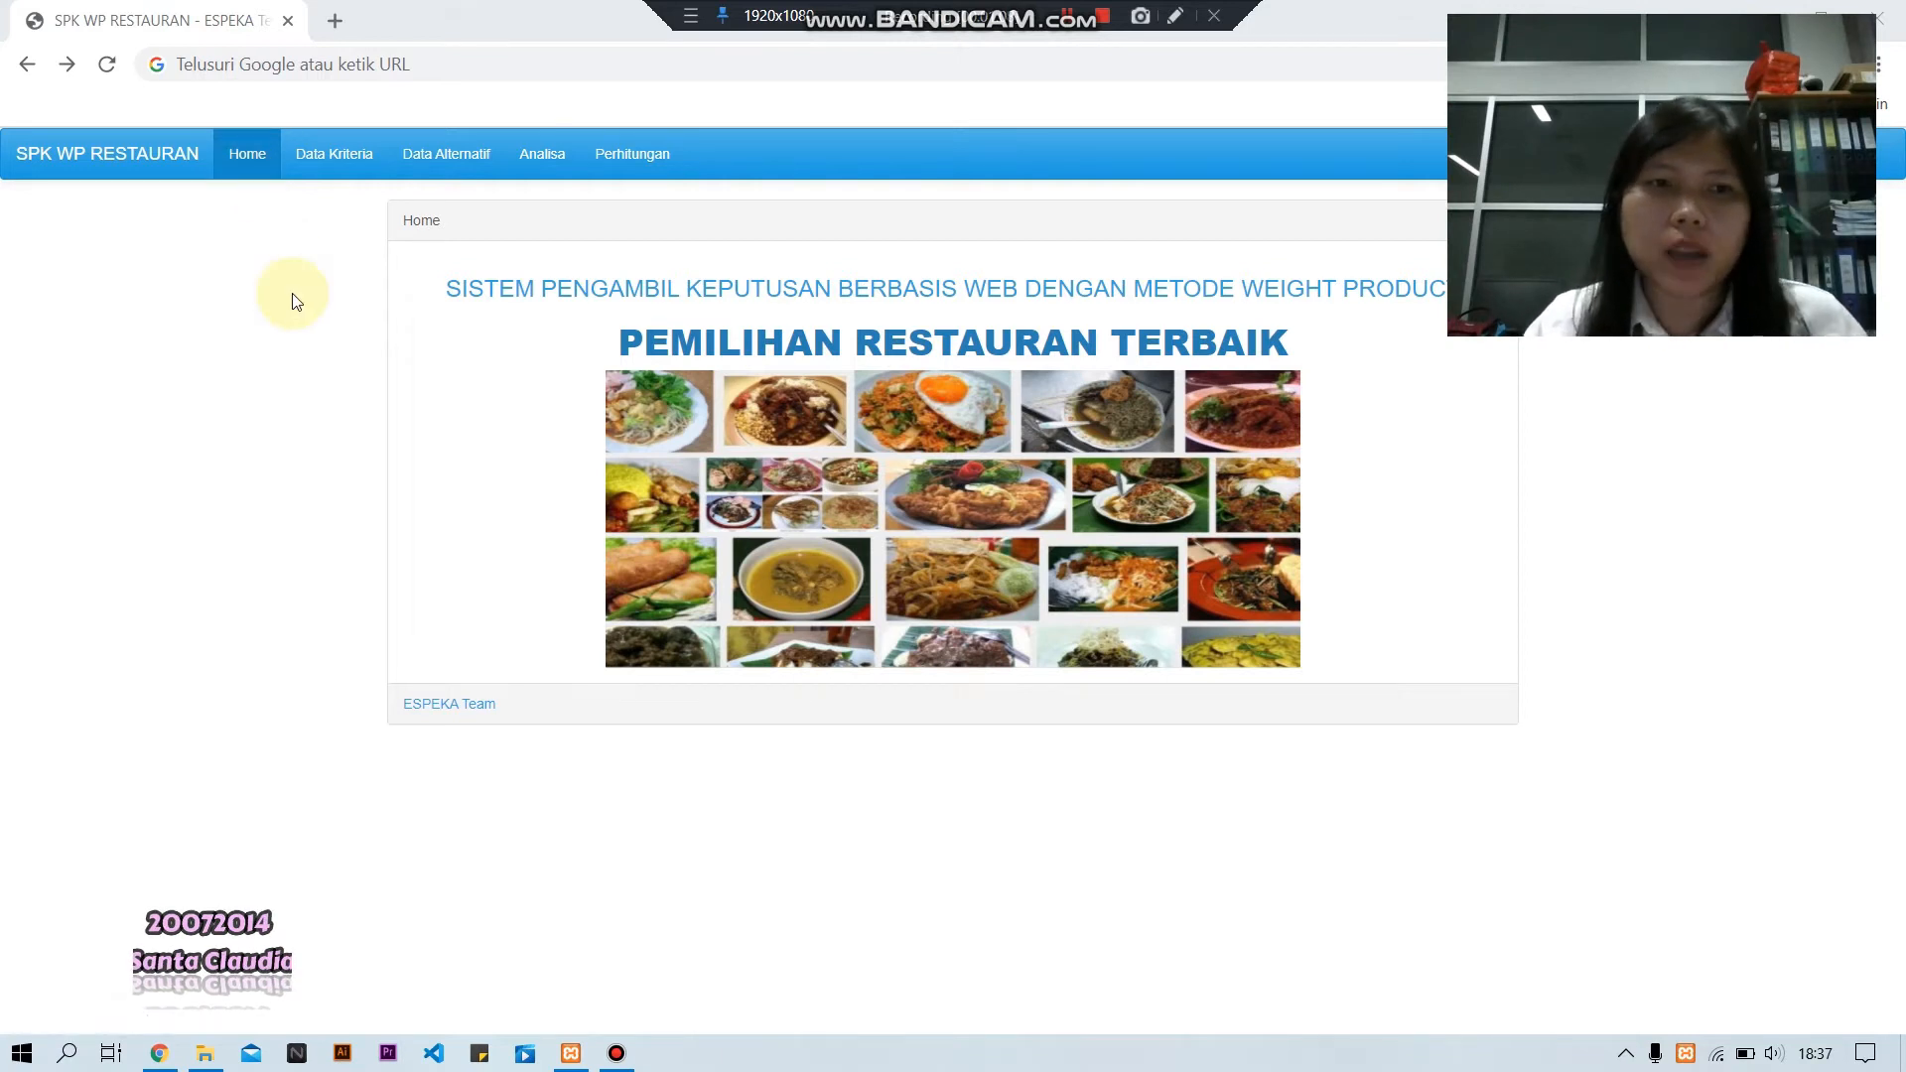
Review the restaurant criteria data, including importance and cost/benefit types, and the list of existing alternatives.
left_click(310, 167)
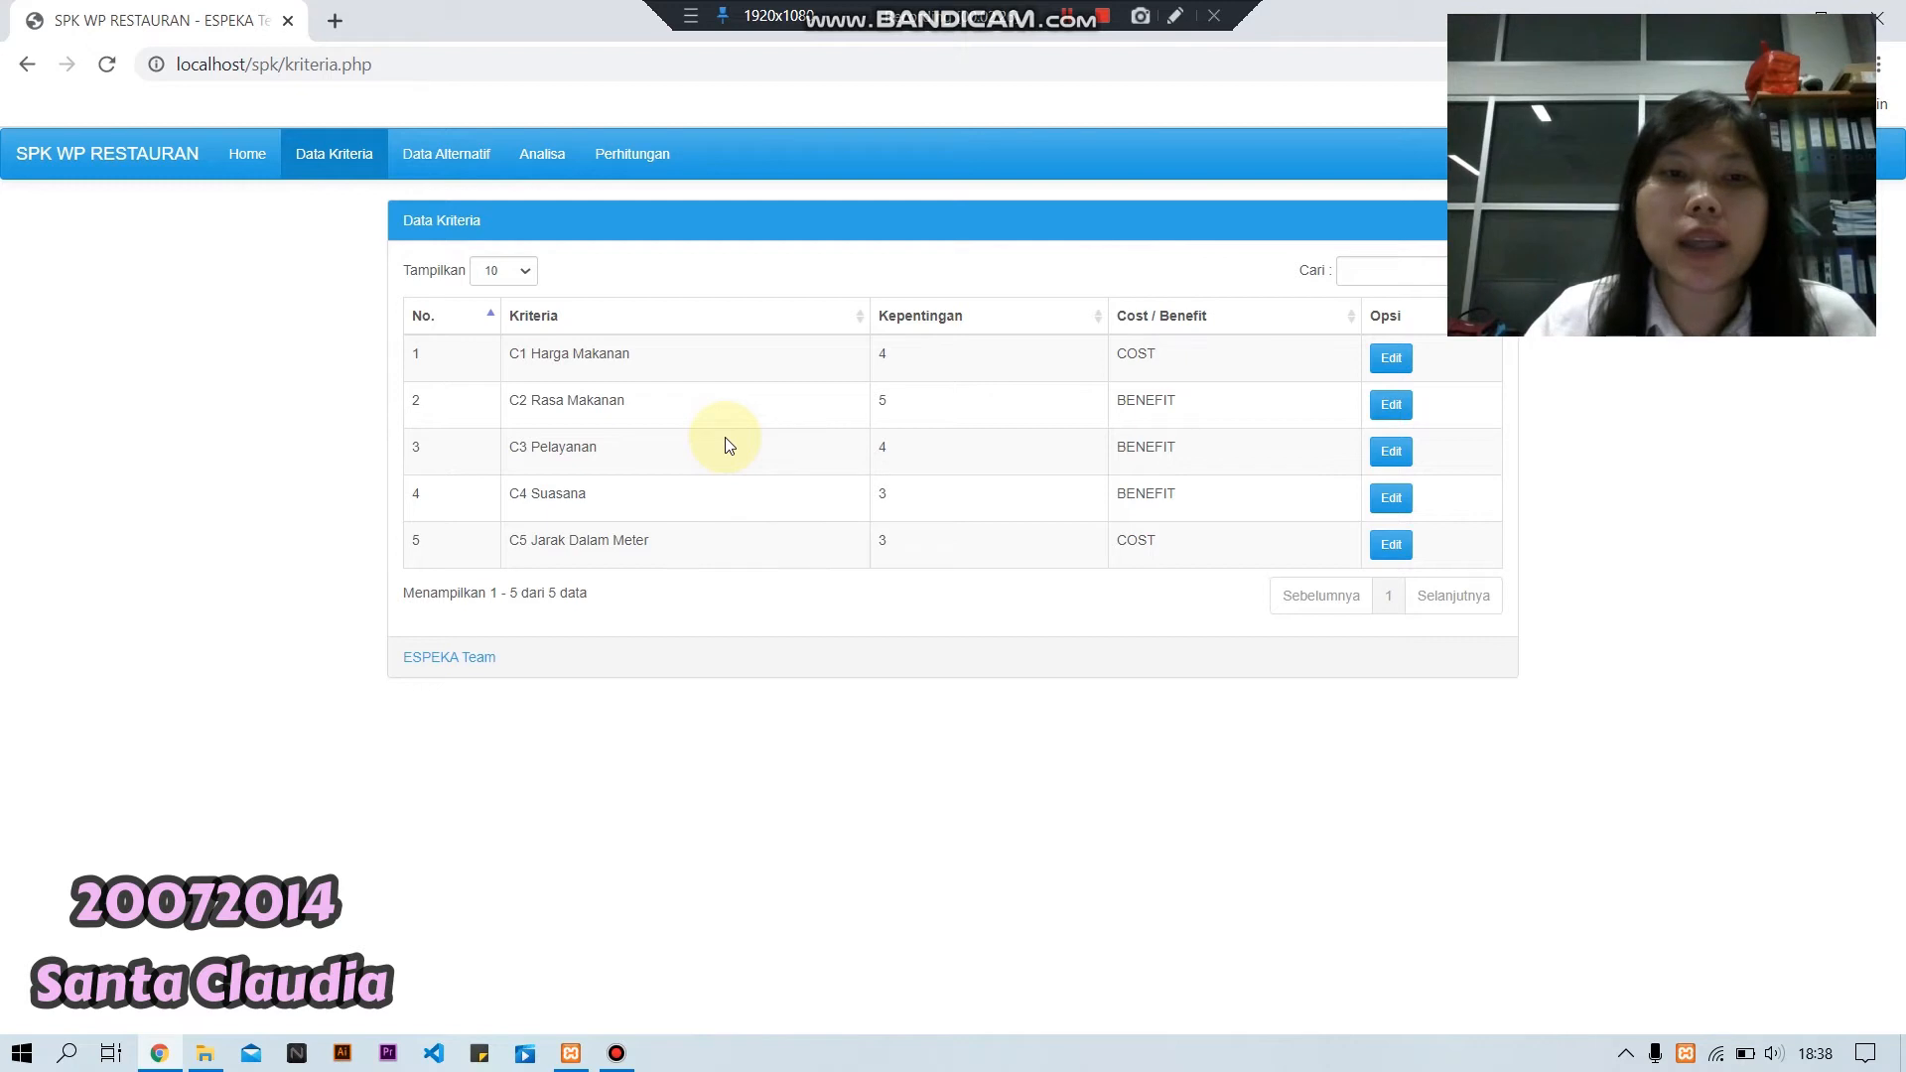
left_click(435, 172)
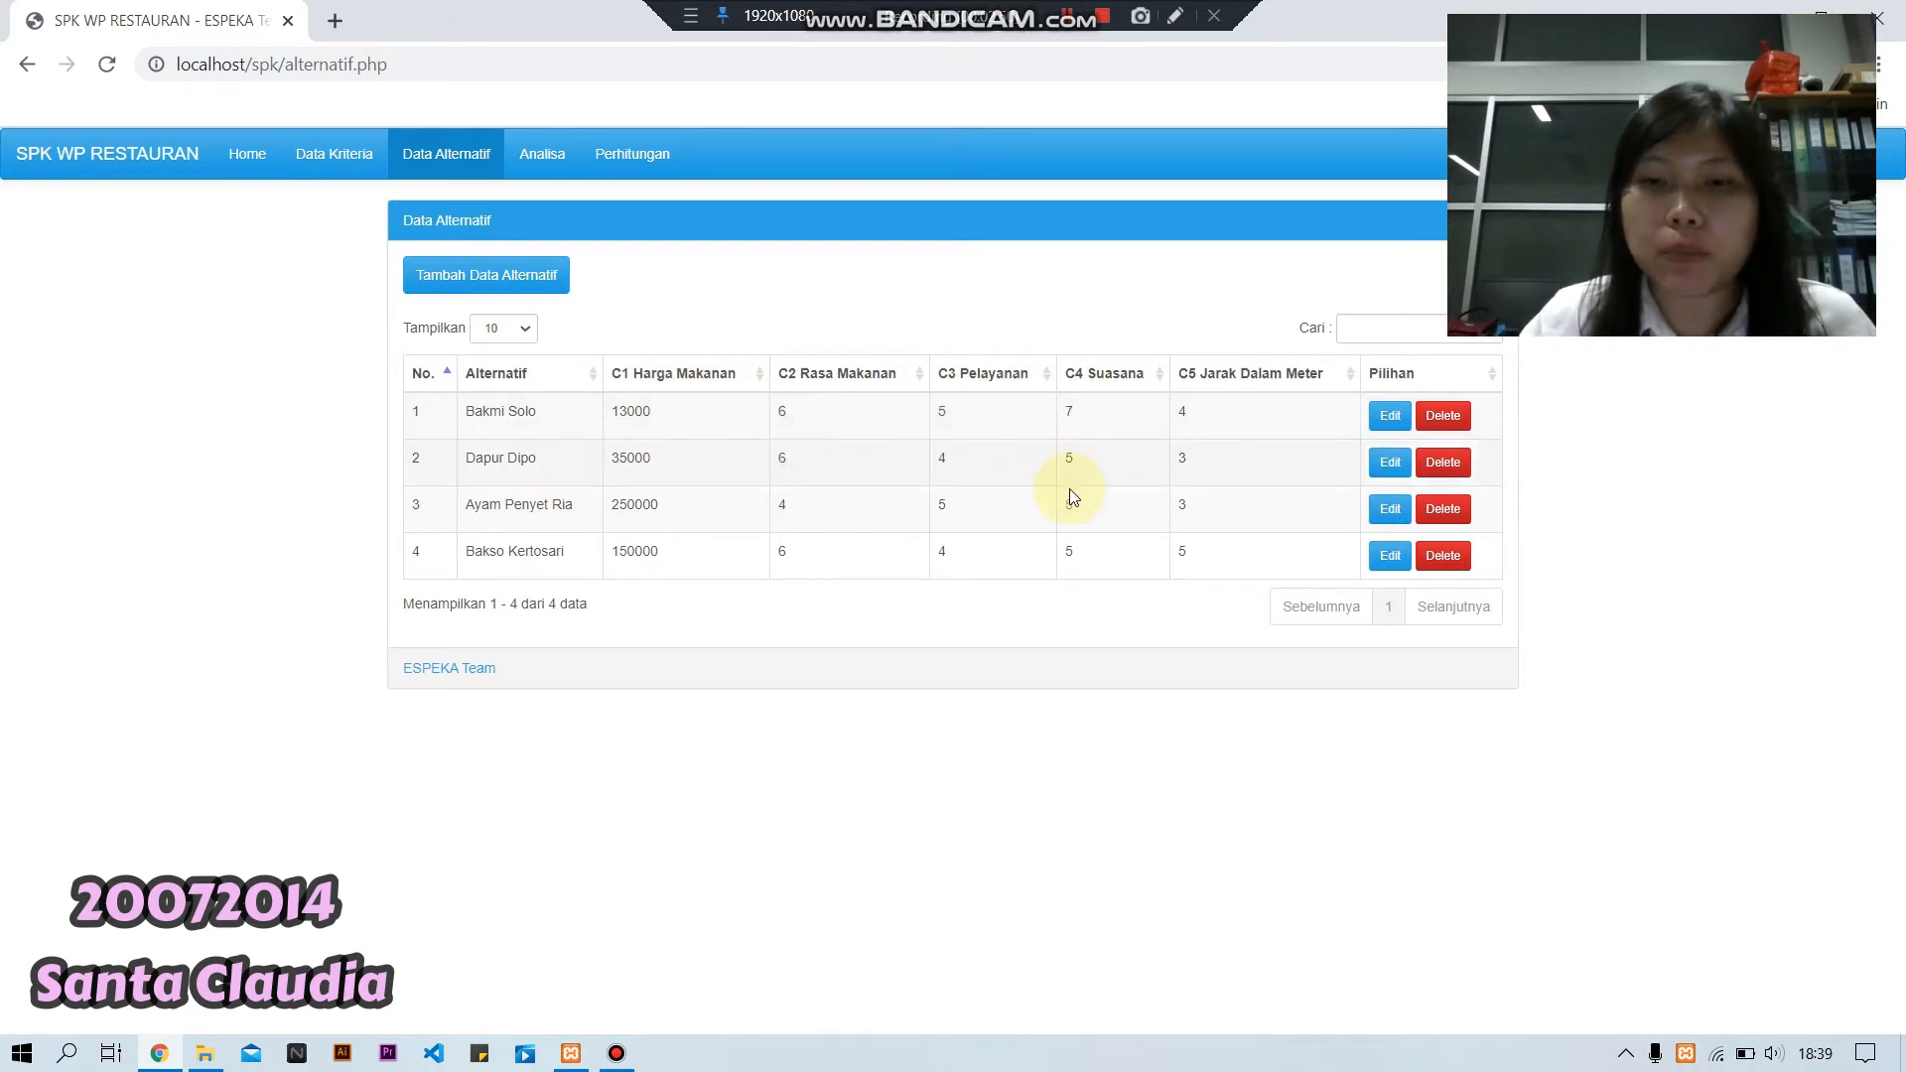
Start a new alternative record named "Bakso Solo" with a C1 Harga Makanan value of 300000.
left_click(513, 292)
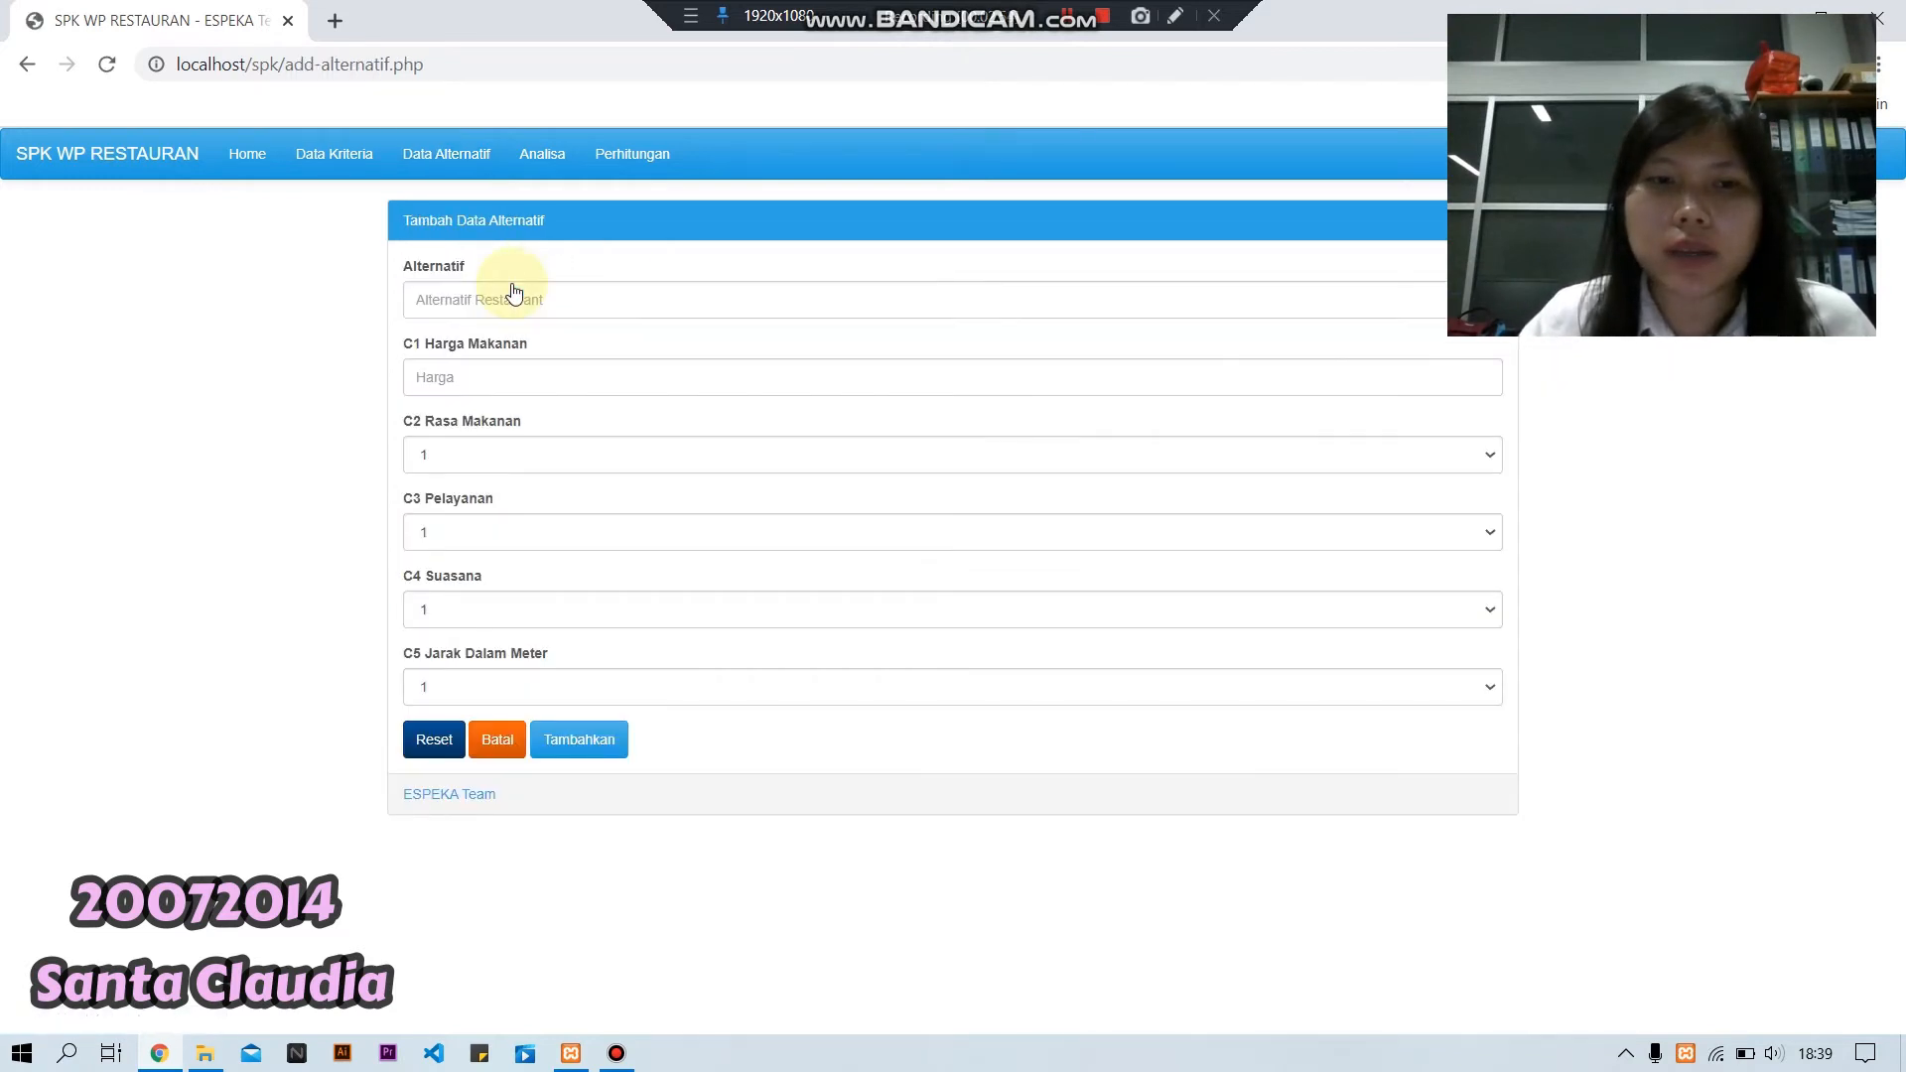
left_click(532, 299)
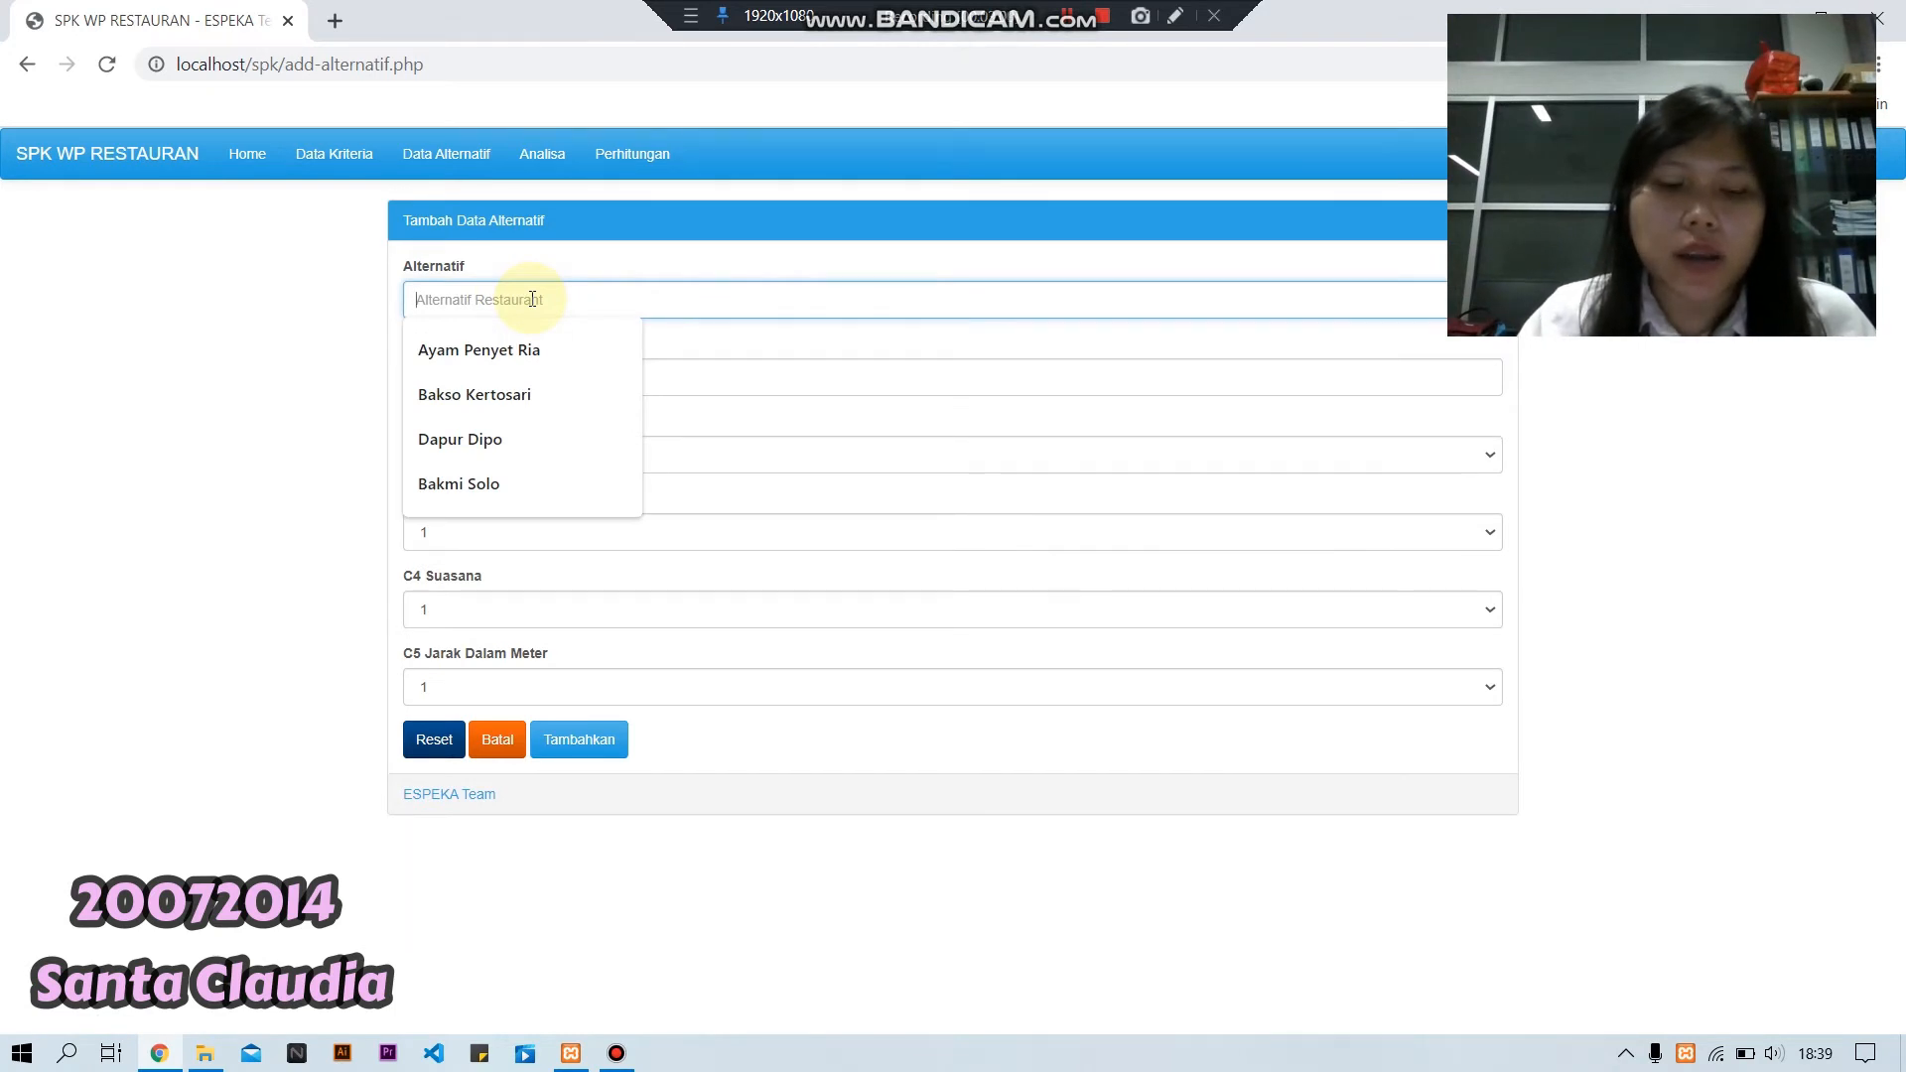
type("Bakso")
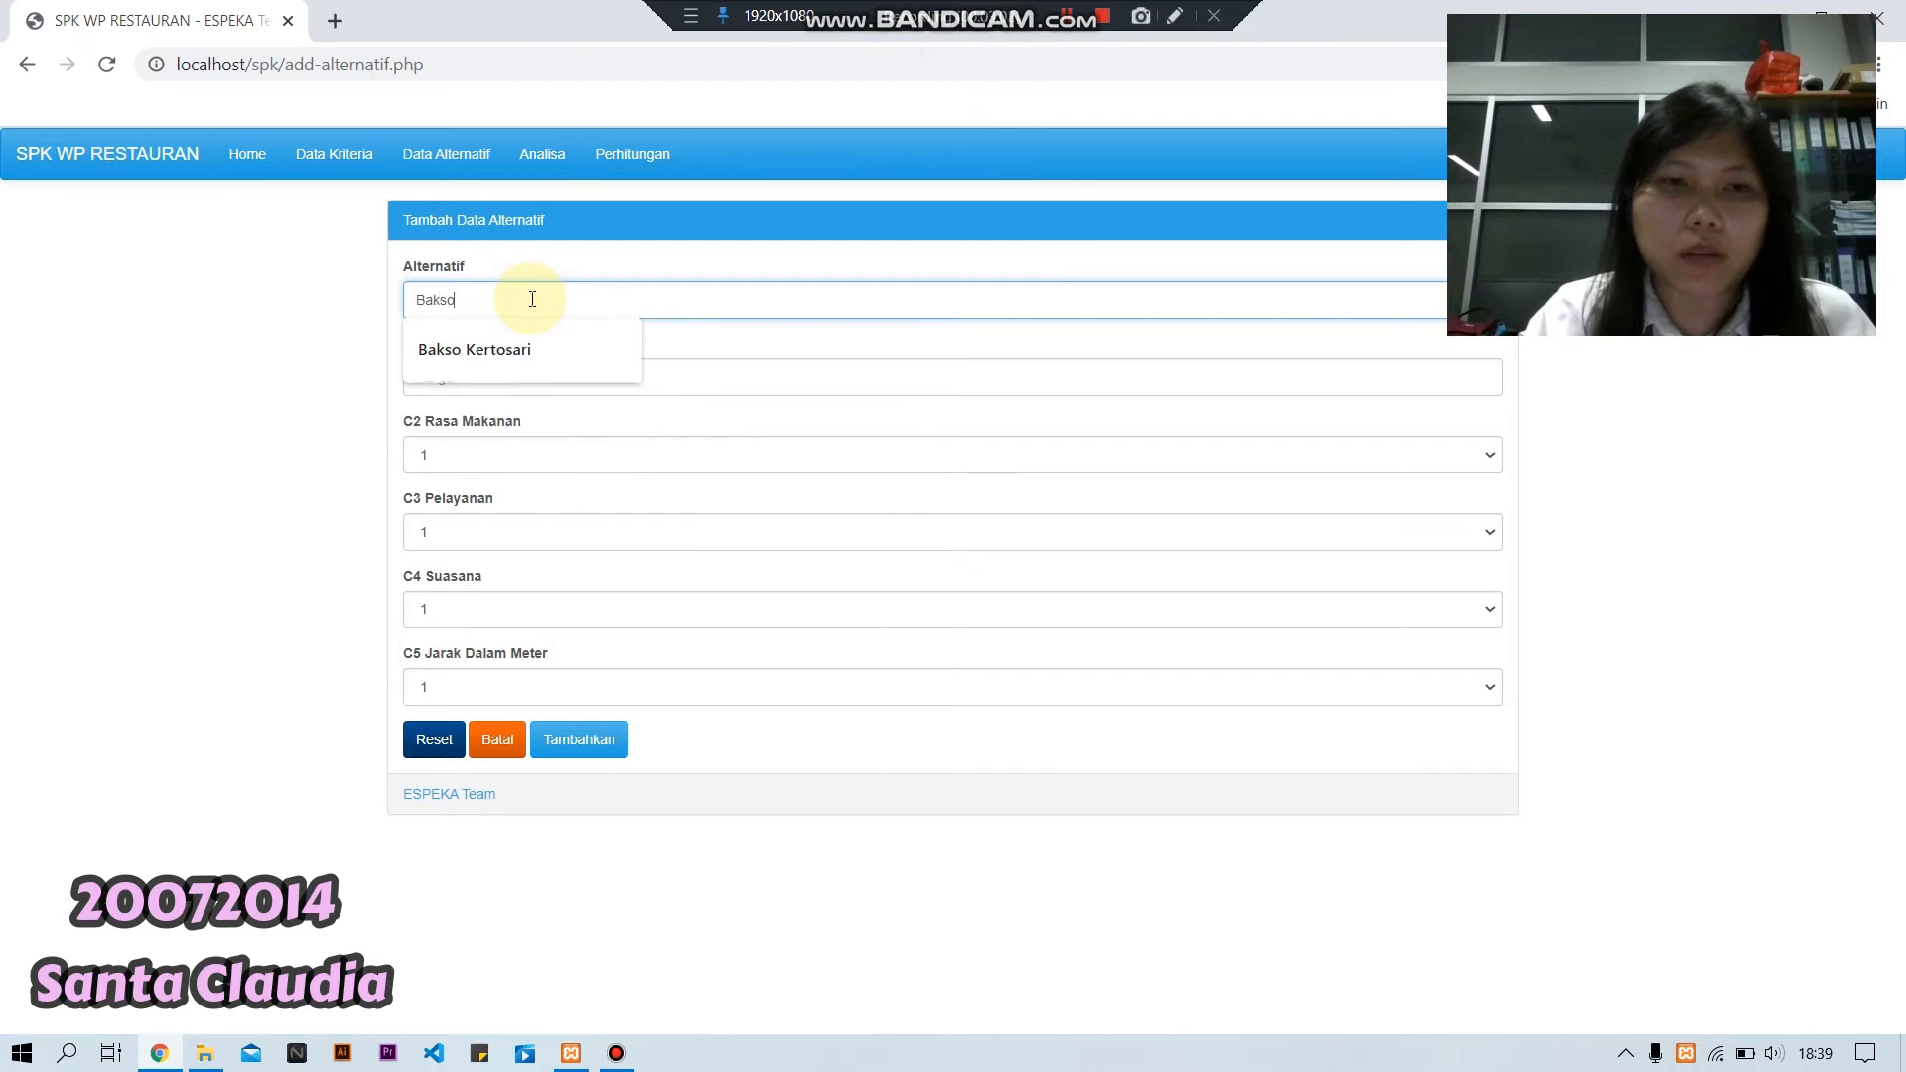
type(" S")
key("Caps_Lock")
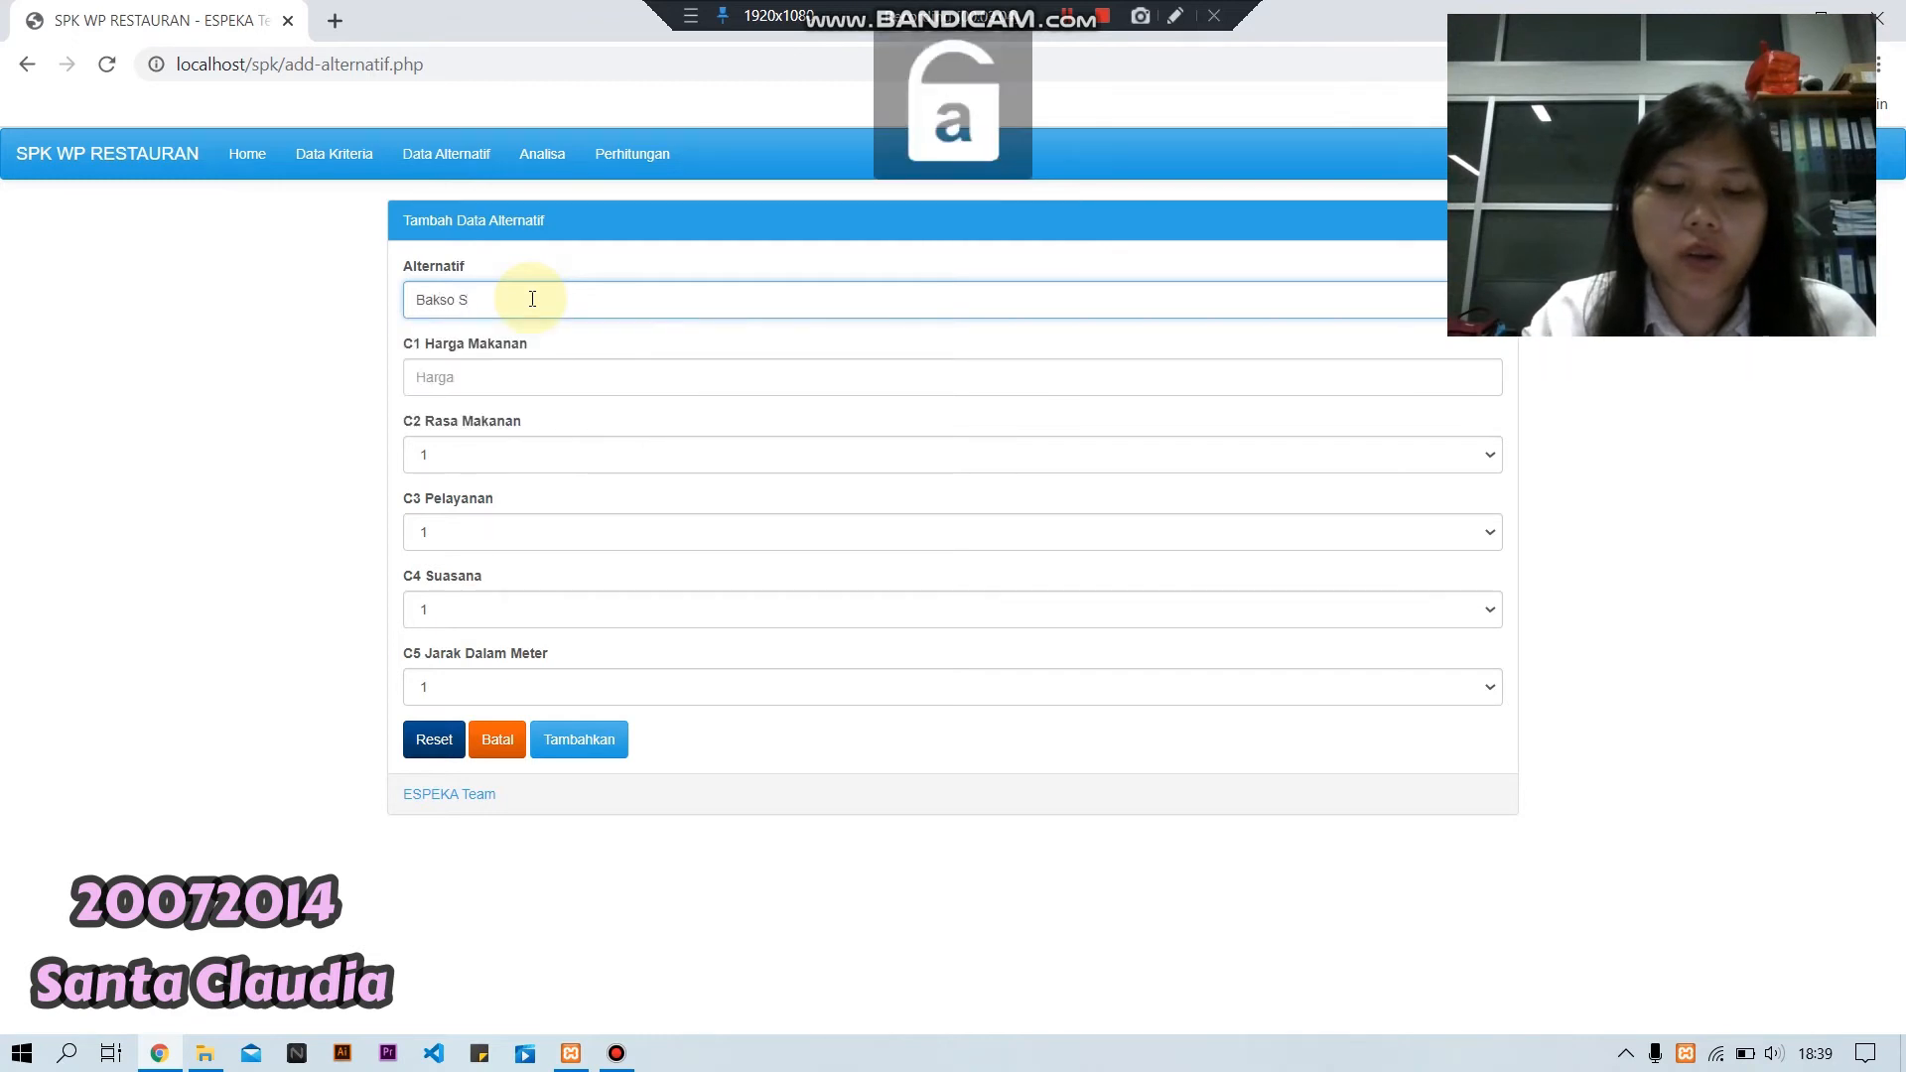
type("olo")
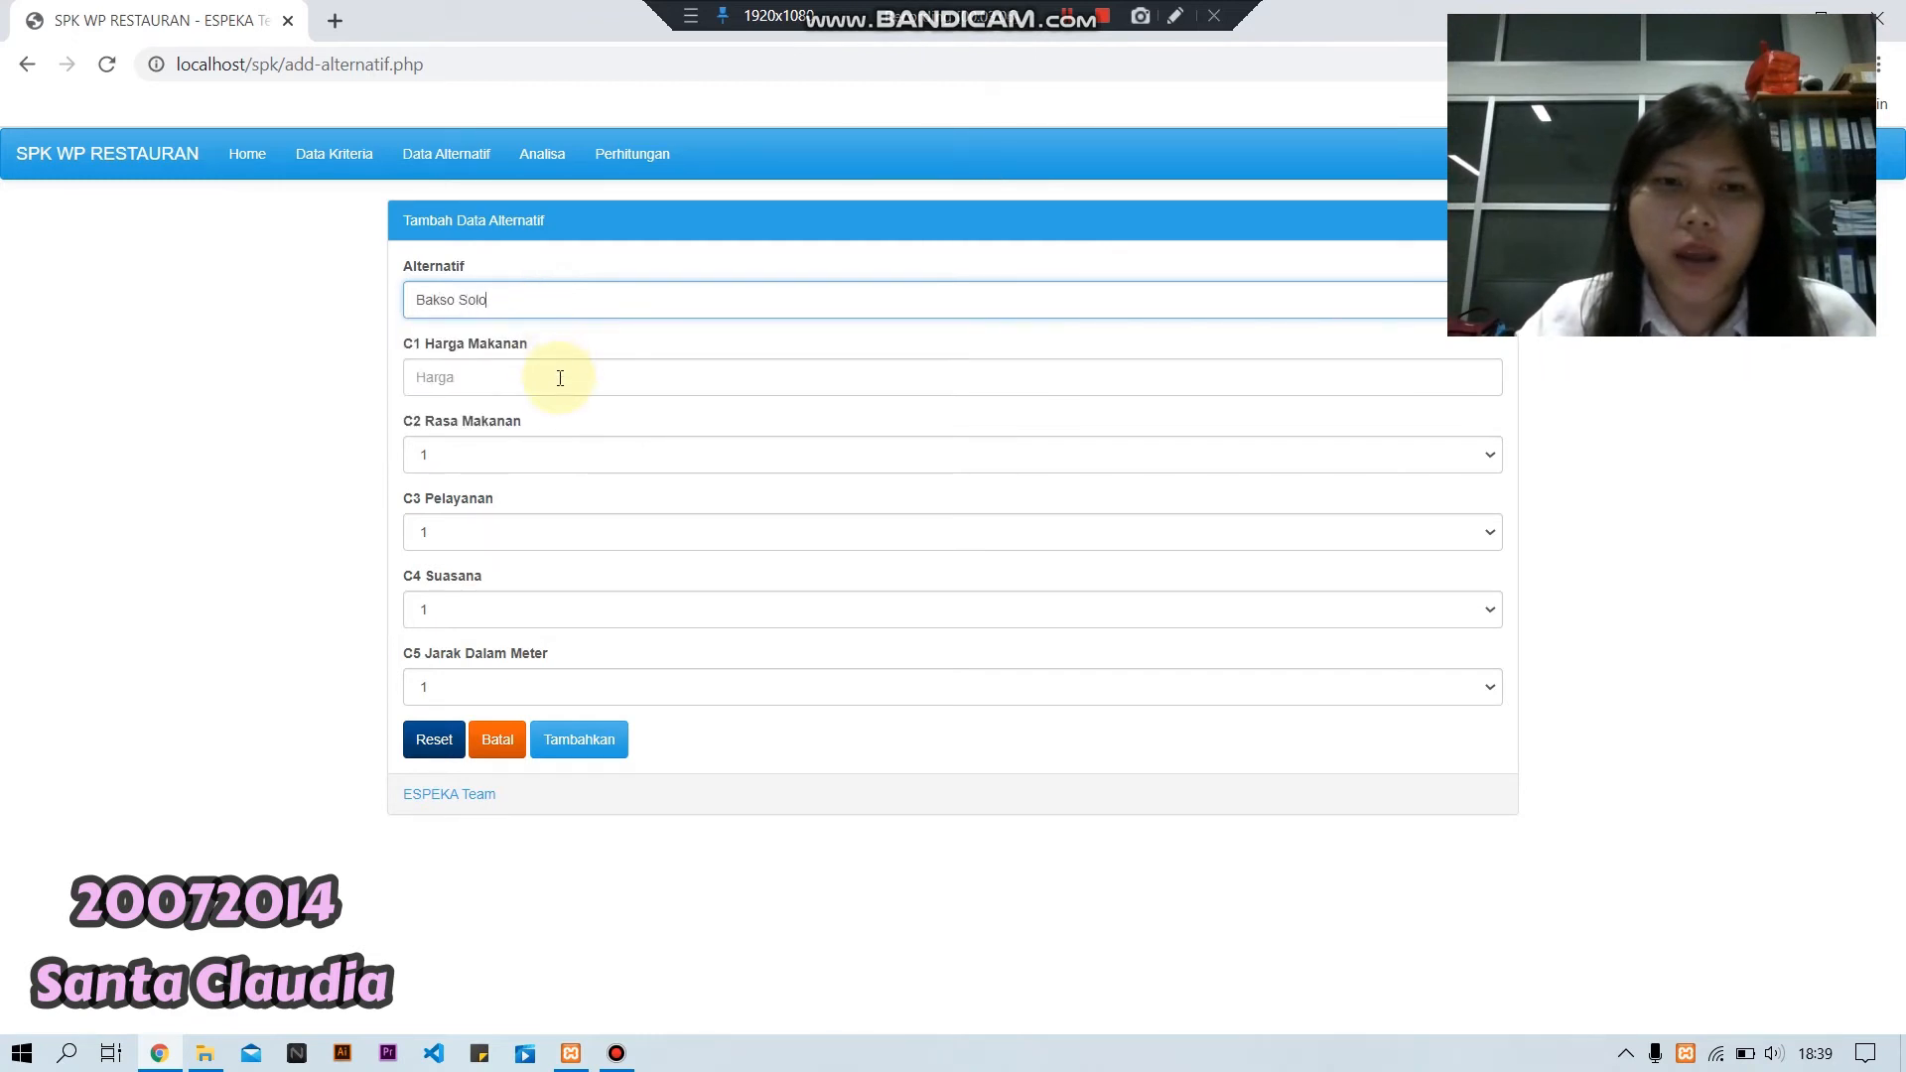
left_click(560, 379)
type("30000")
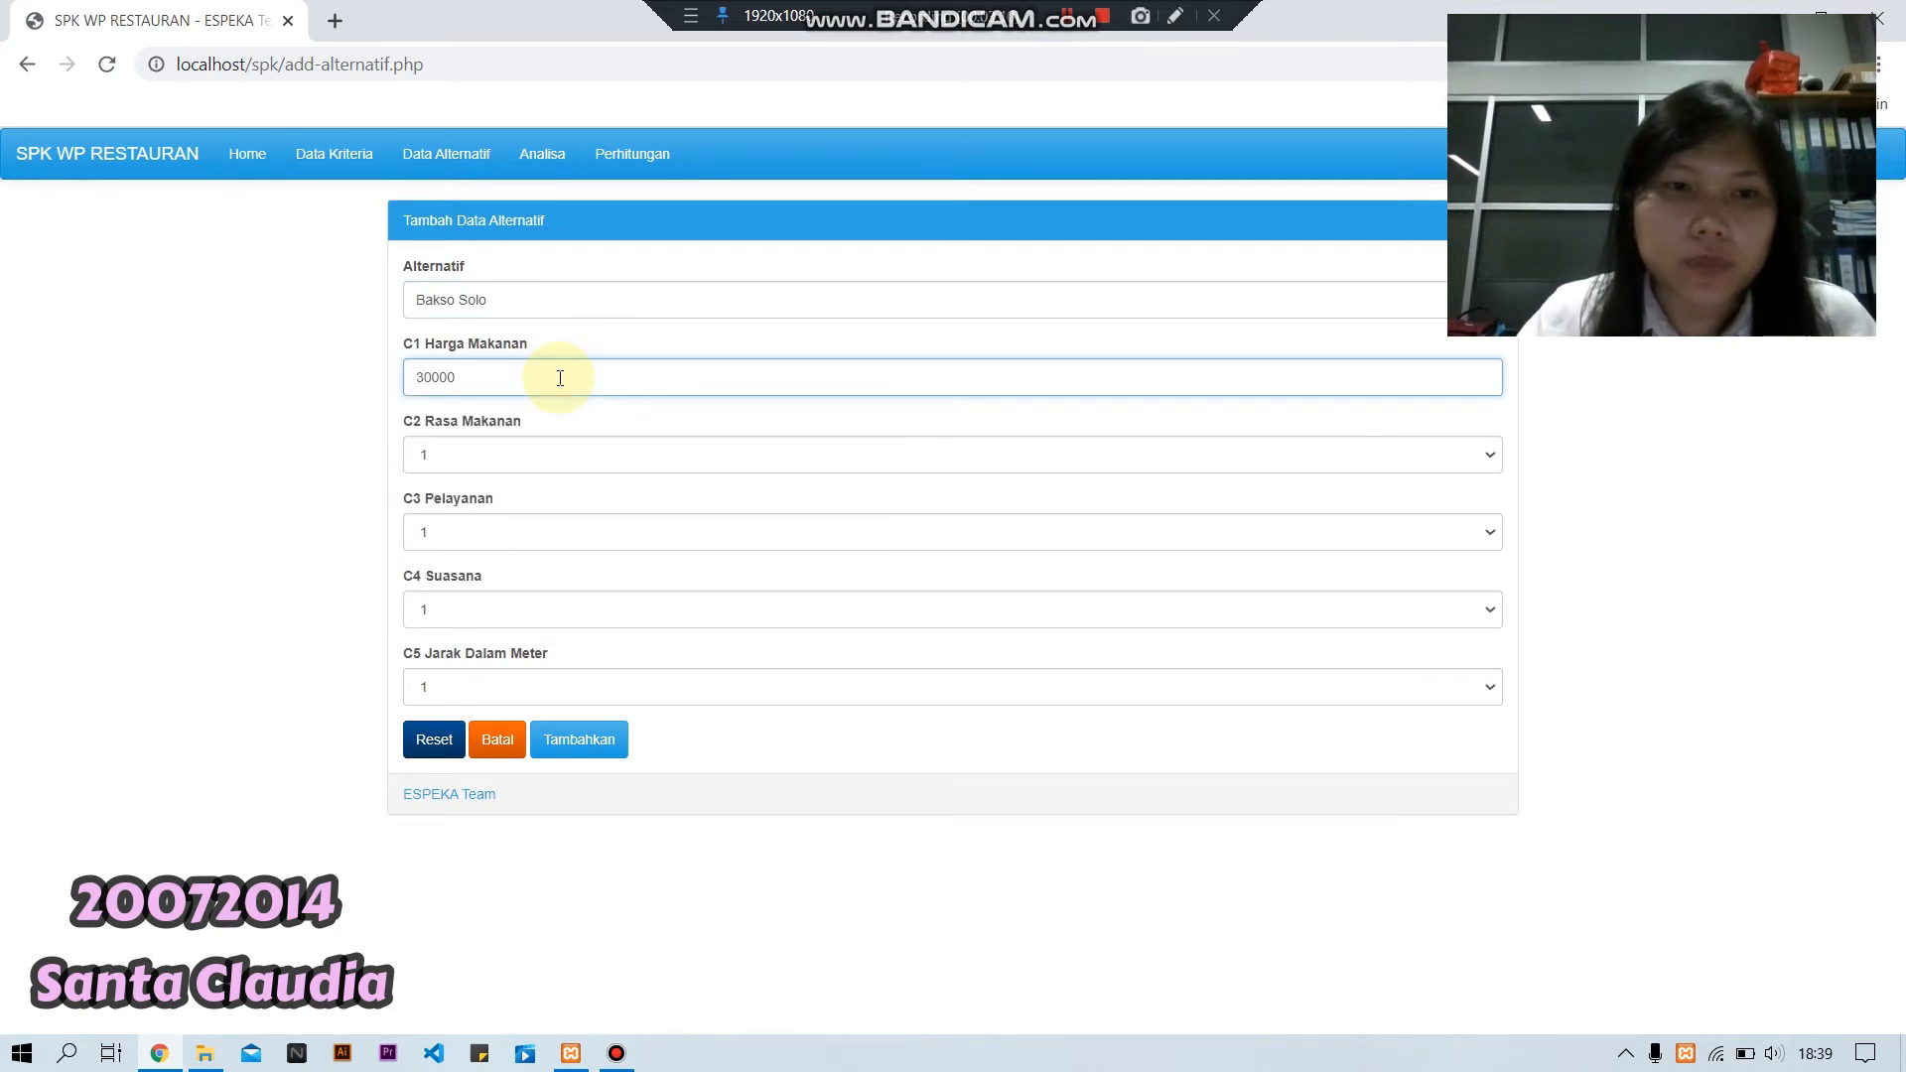
type("0")
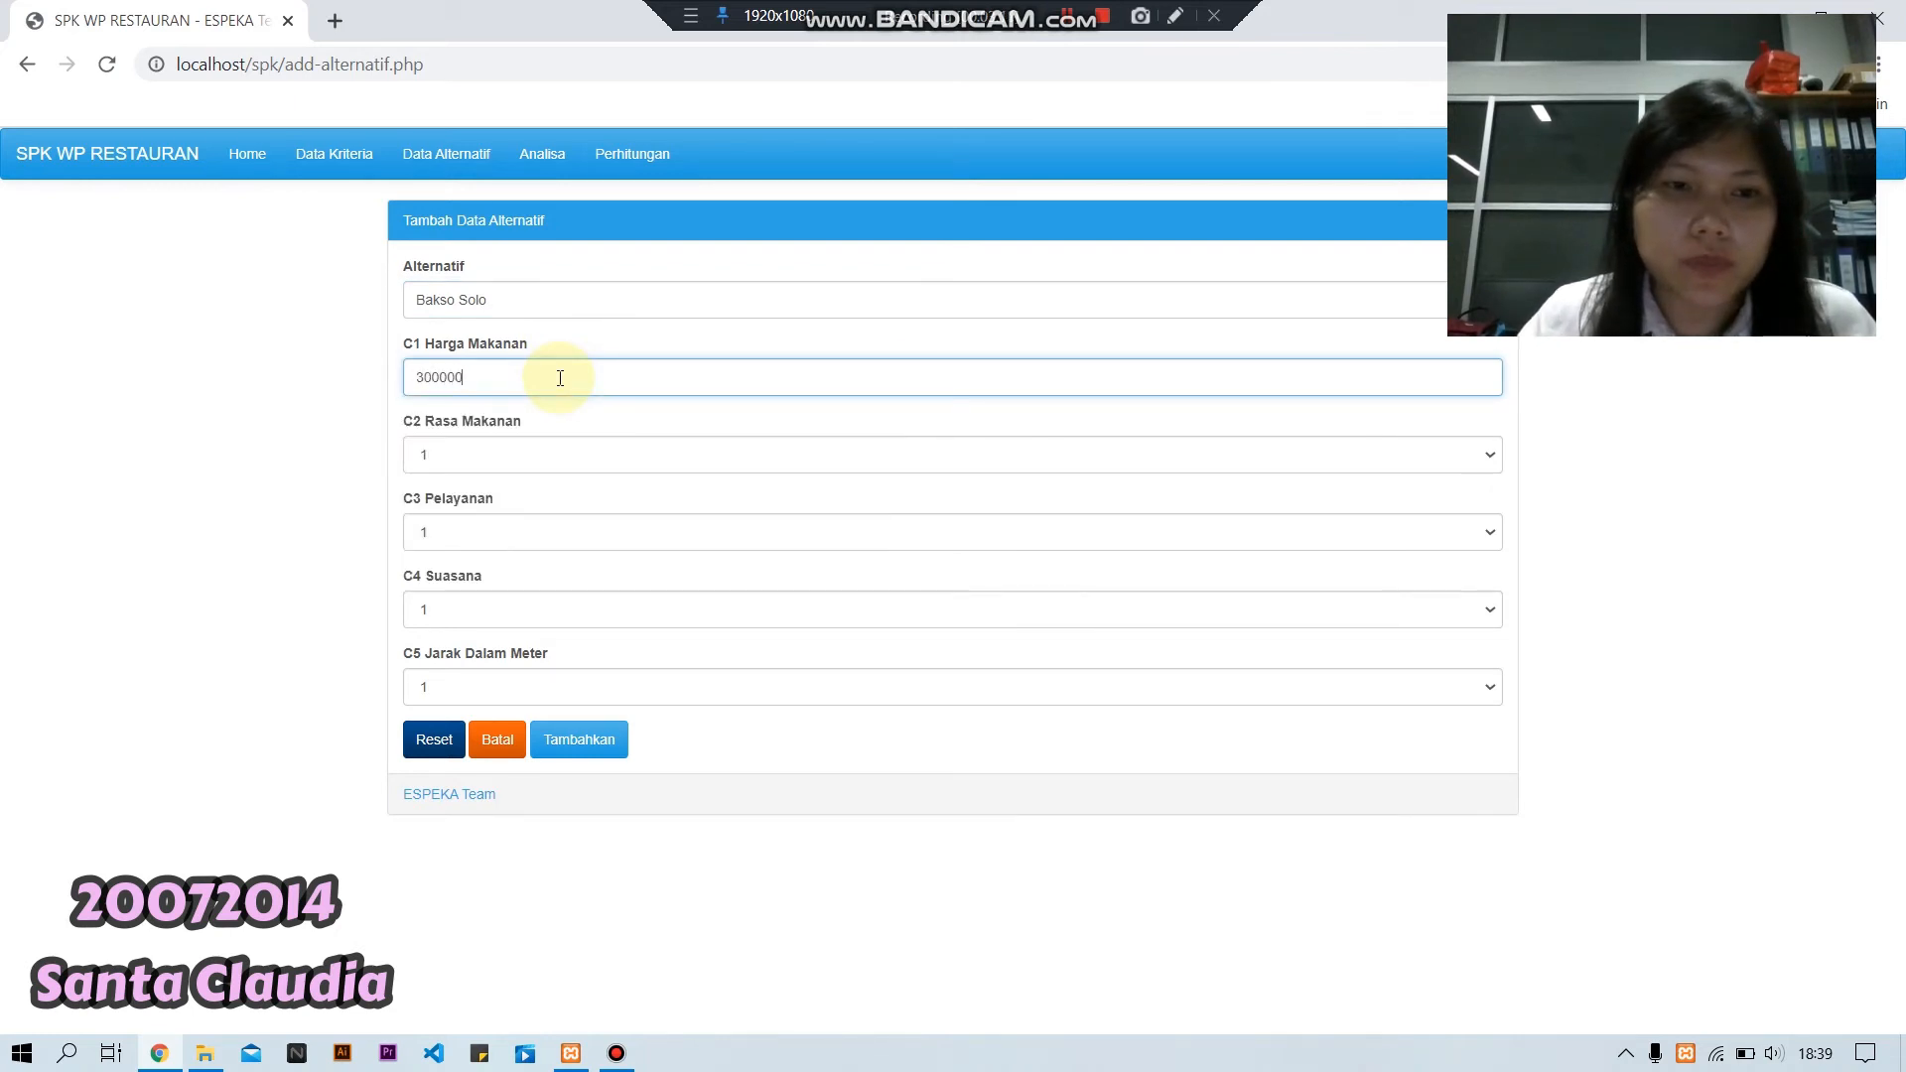
Rate the new alternative C2 Rasa Makanan 6, C3 Pelayanan 5, C4 Suasana 7 and C5 Jarak Dalam Meter 2, and add it to the data.
left_click(545, 456)
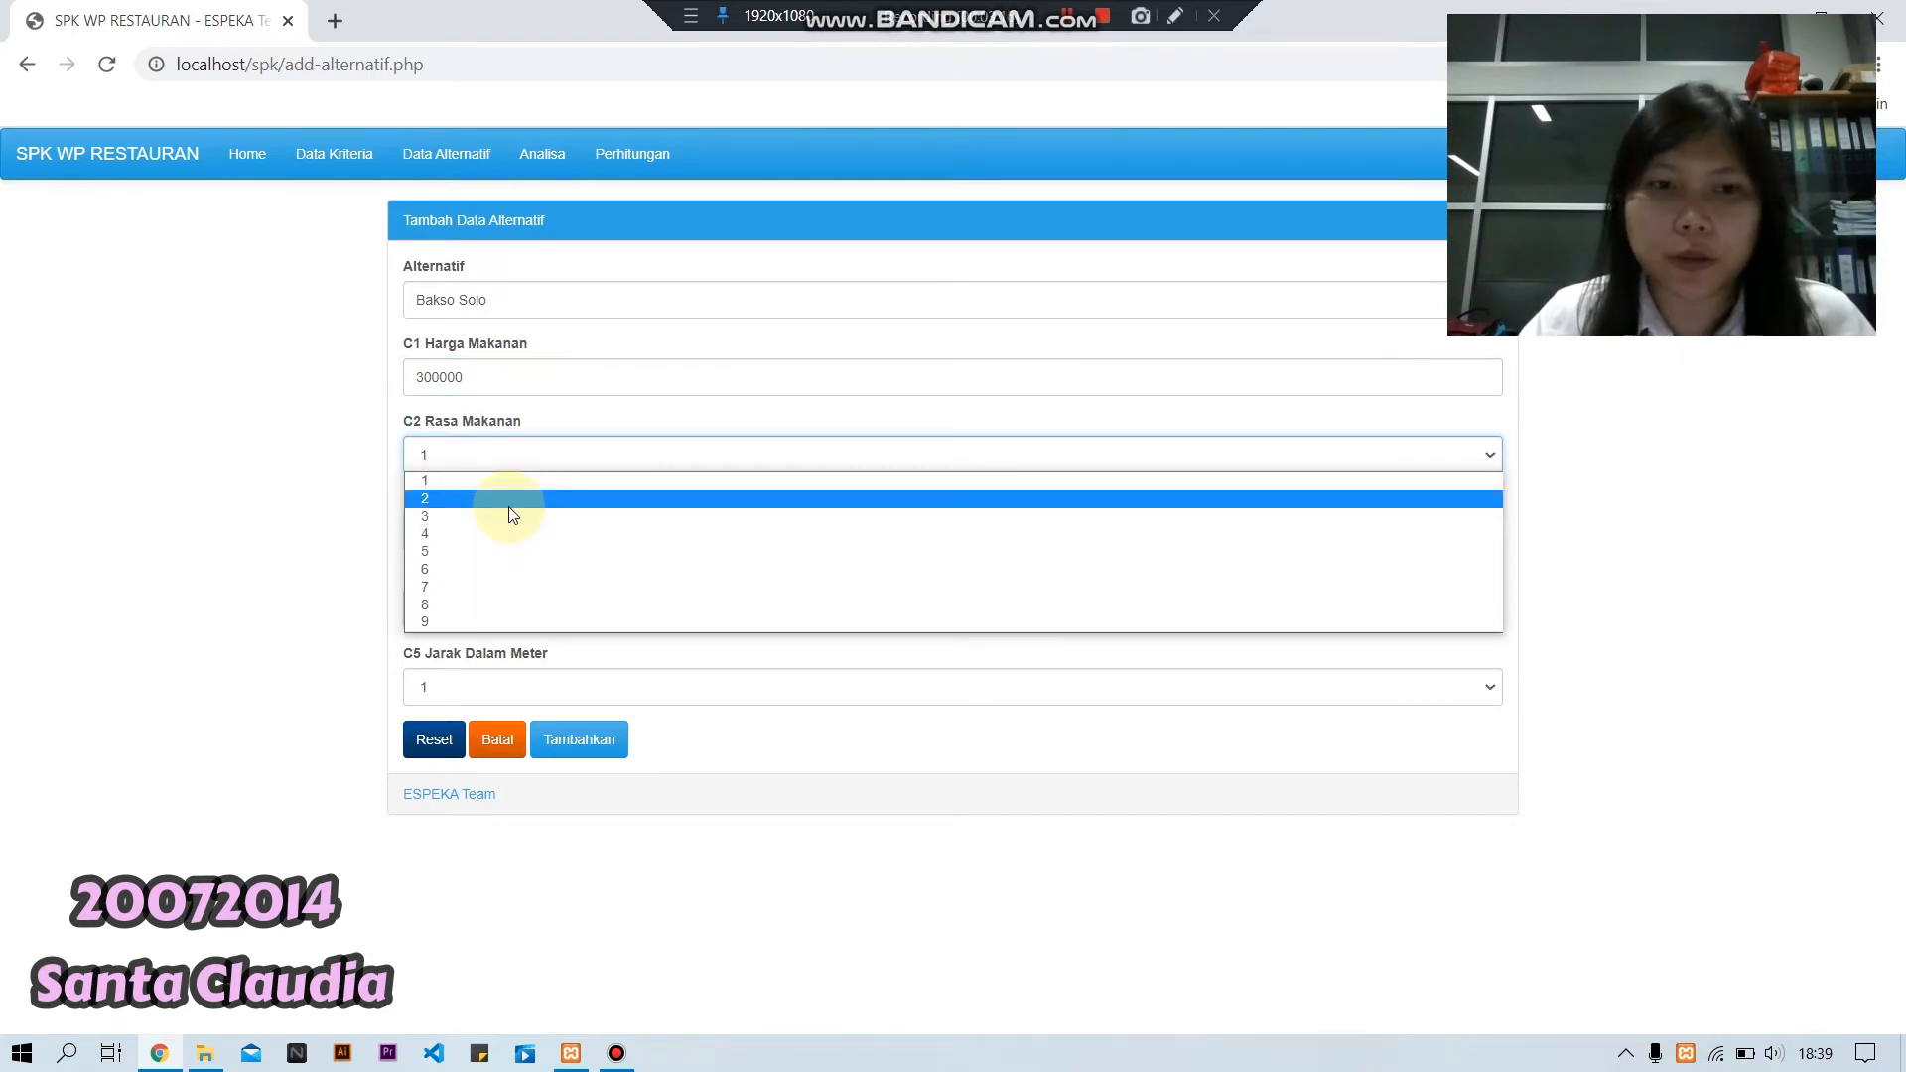
left_click(492, 567)
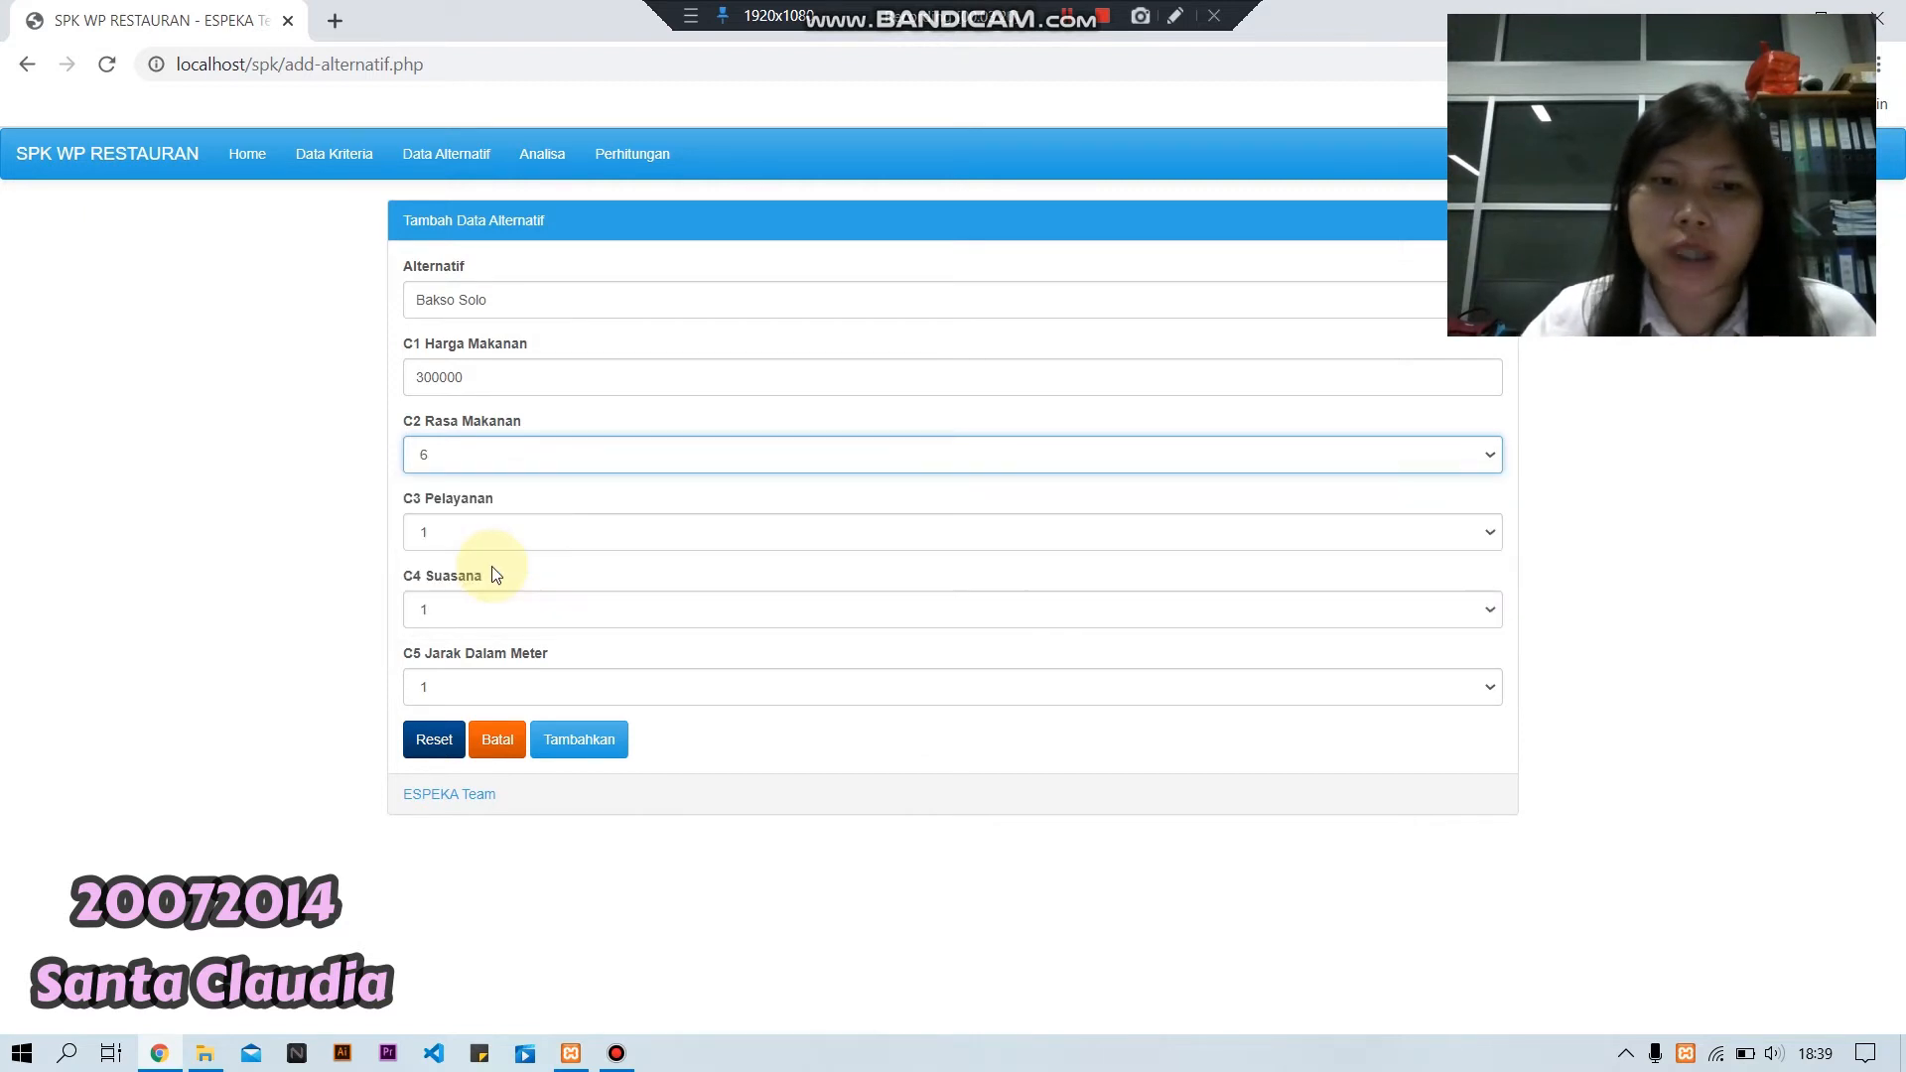
left_click(497, 542)
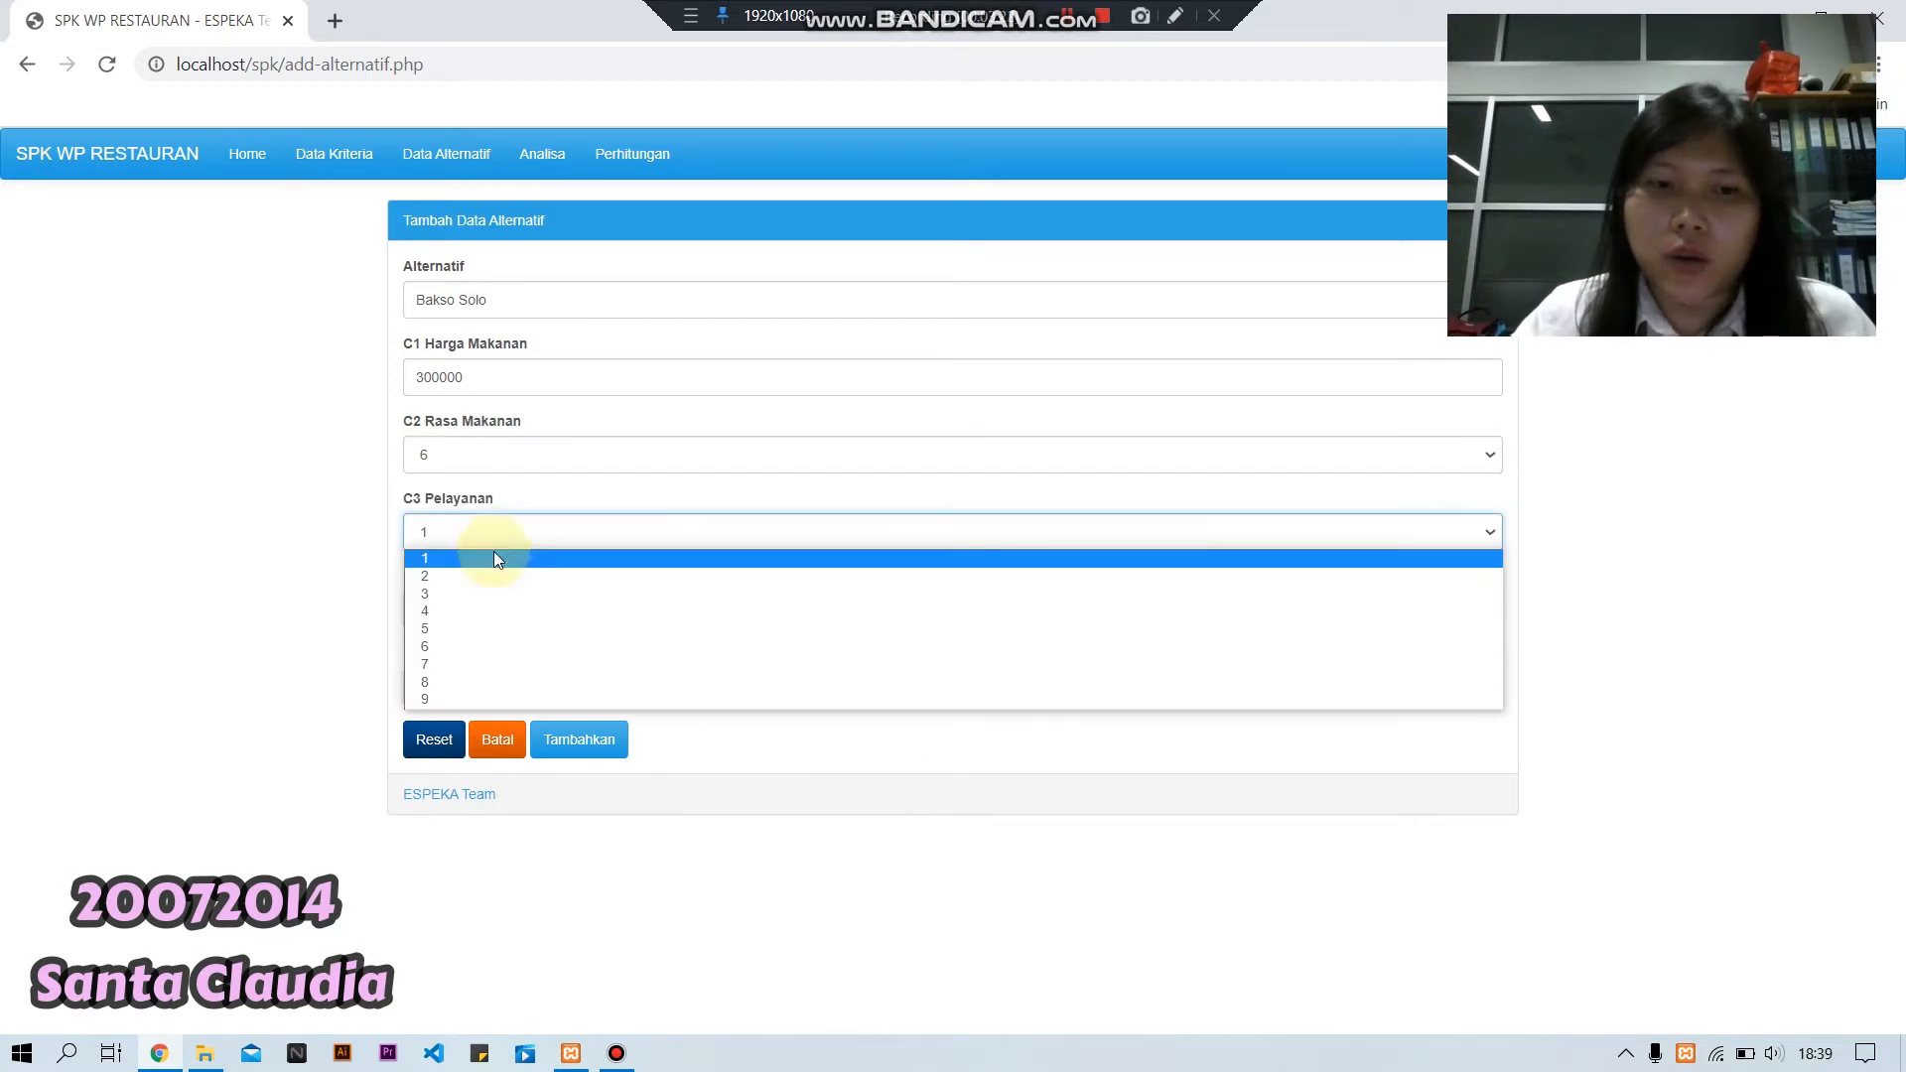
left_click(492, 625)
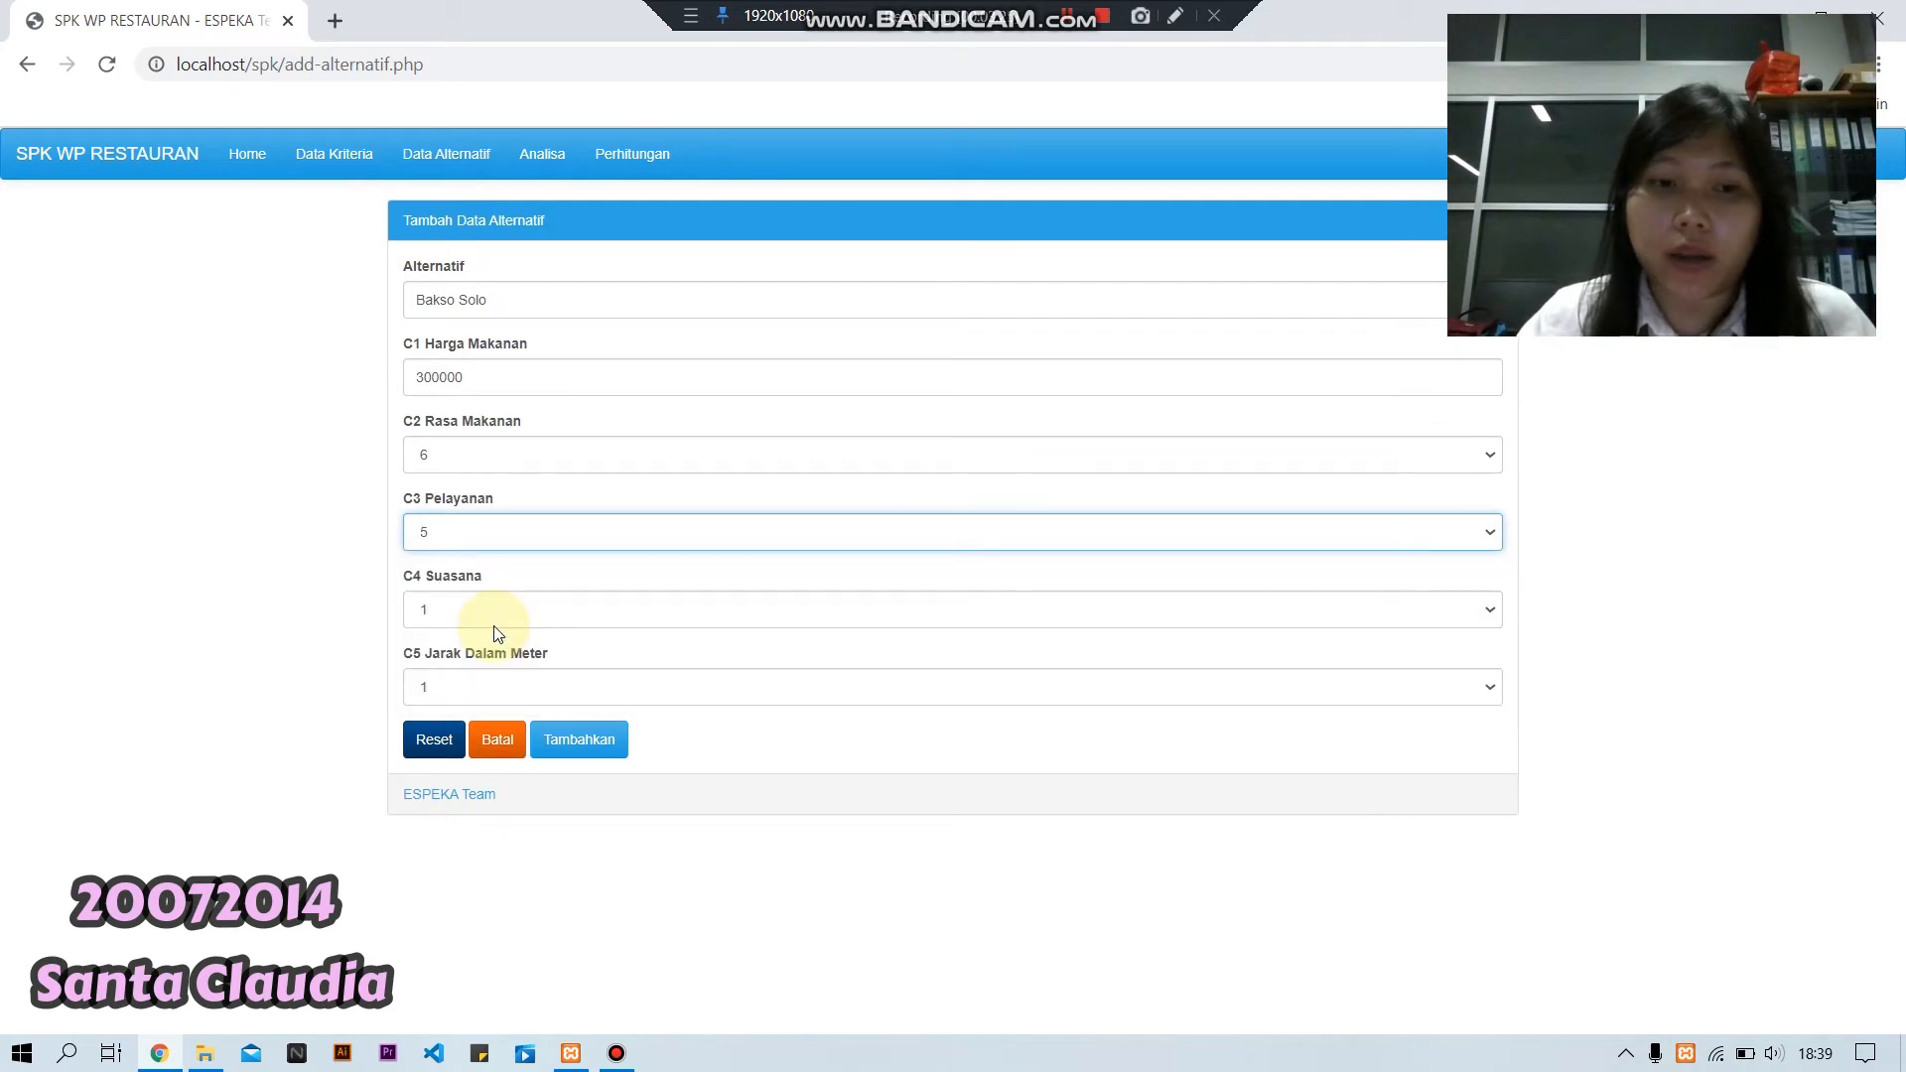
left_click(487, 621)
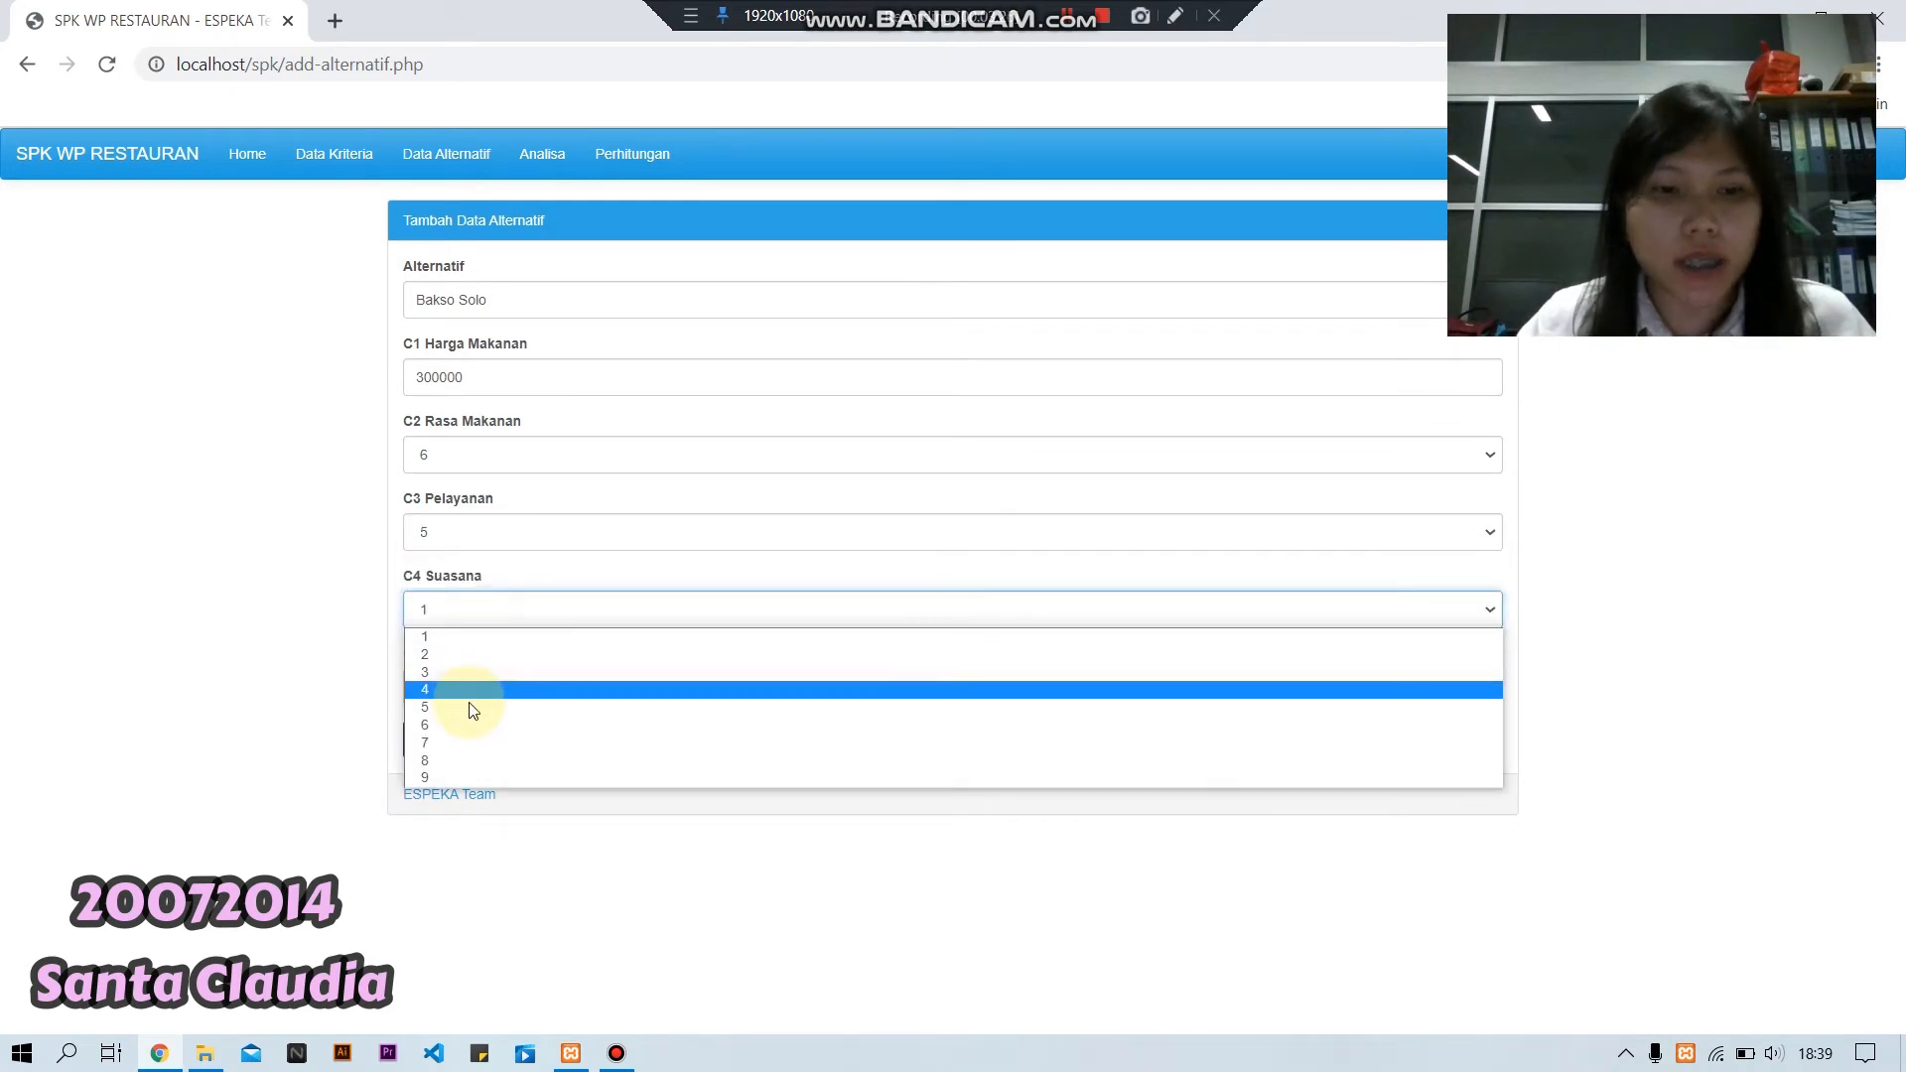
left_click(468, 742)
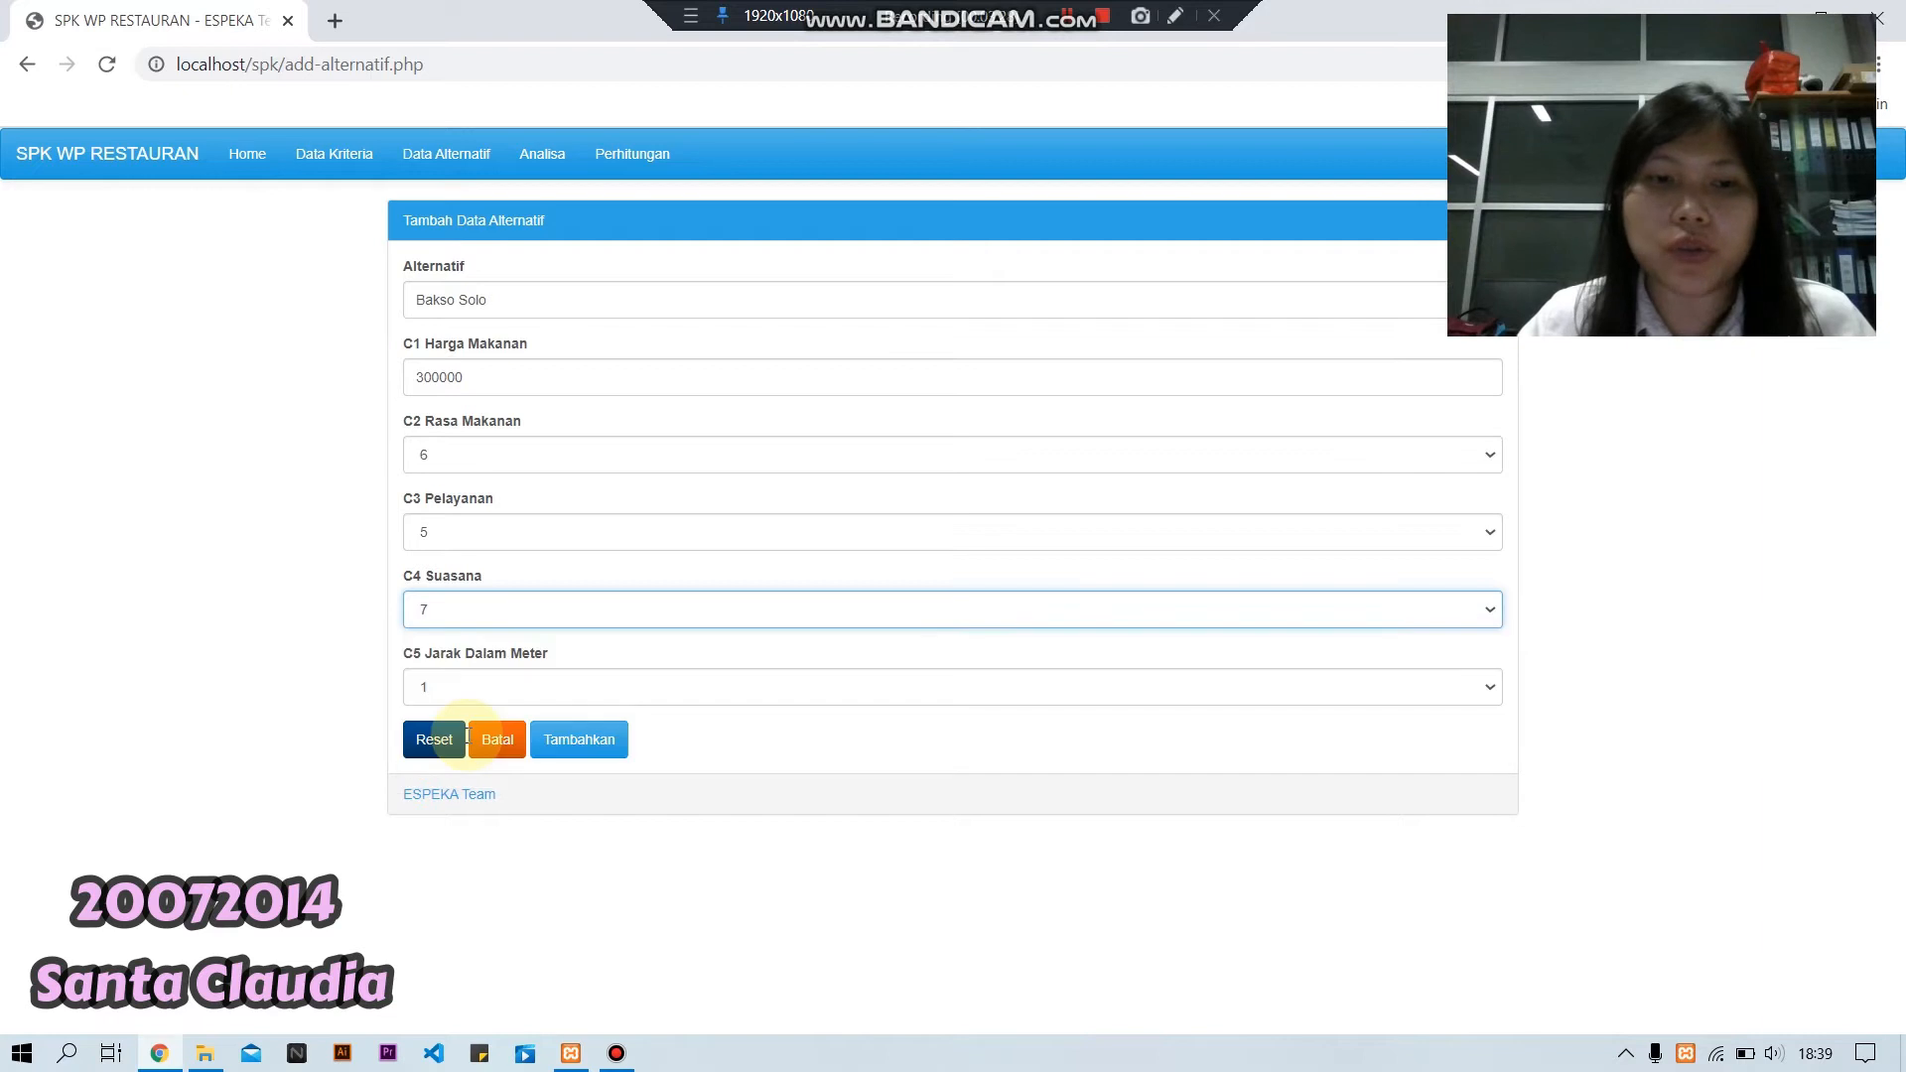
left_click(473, 689)
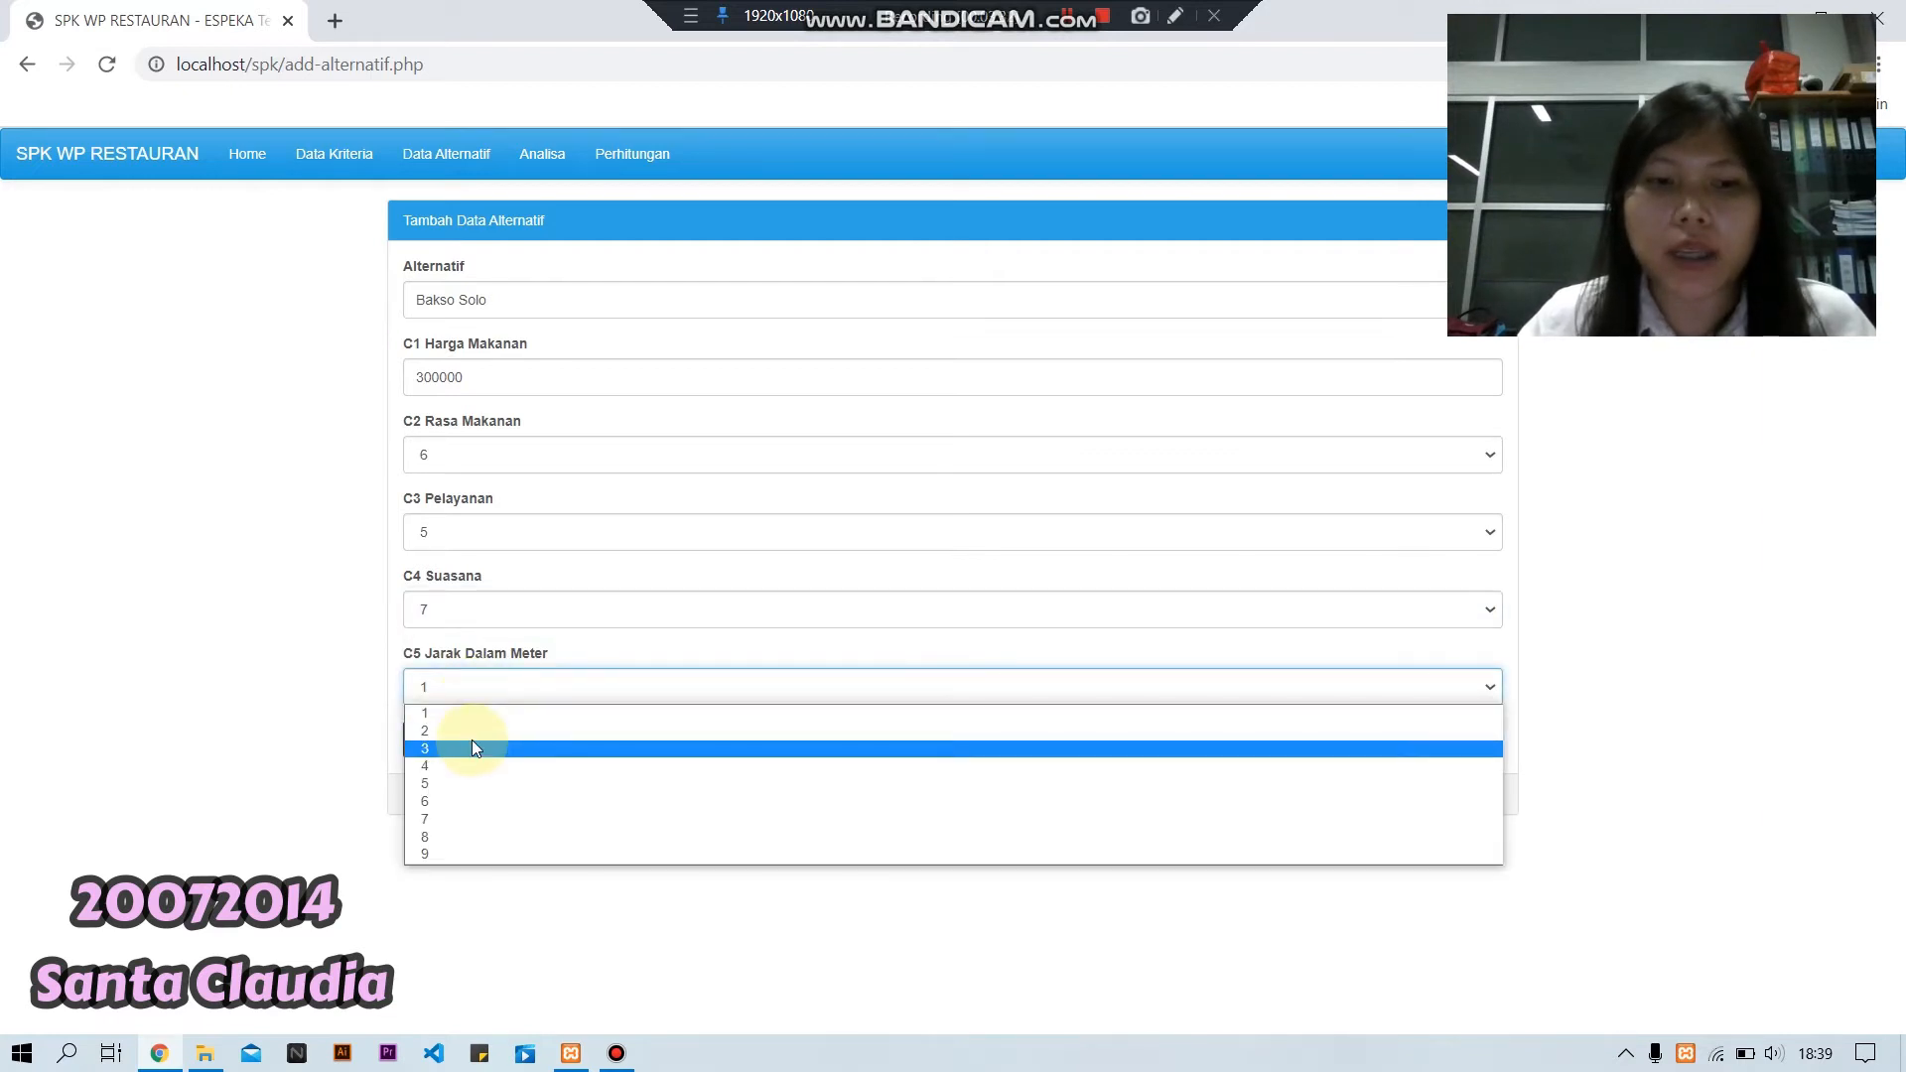
left_click(472, 733)
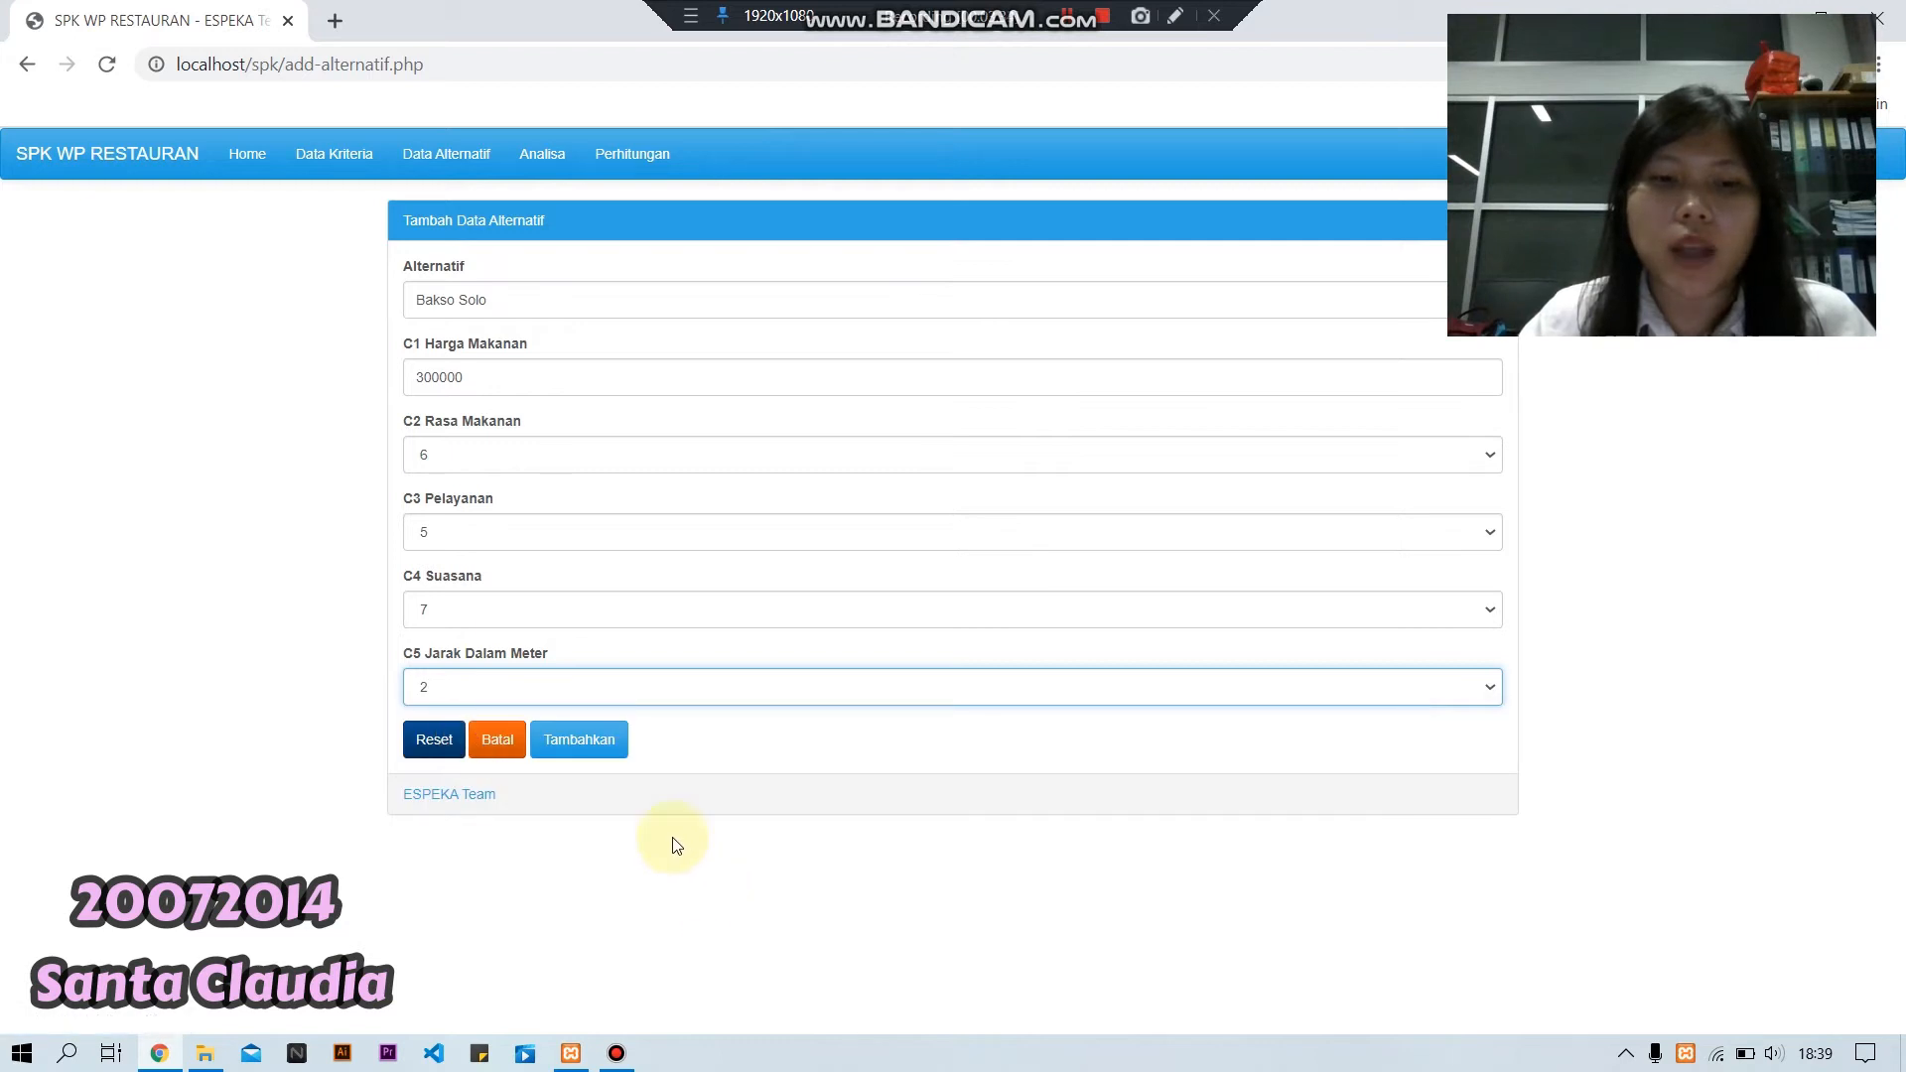
left_click(583, 754)
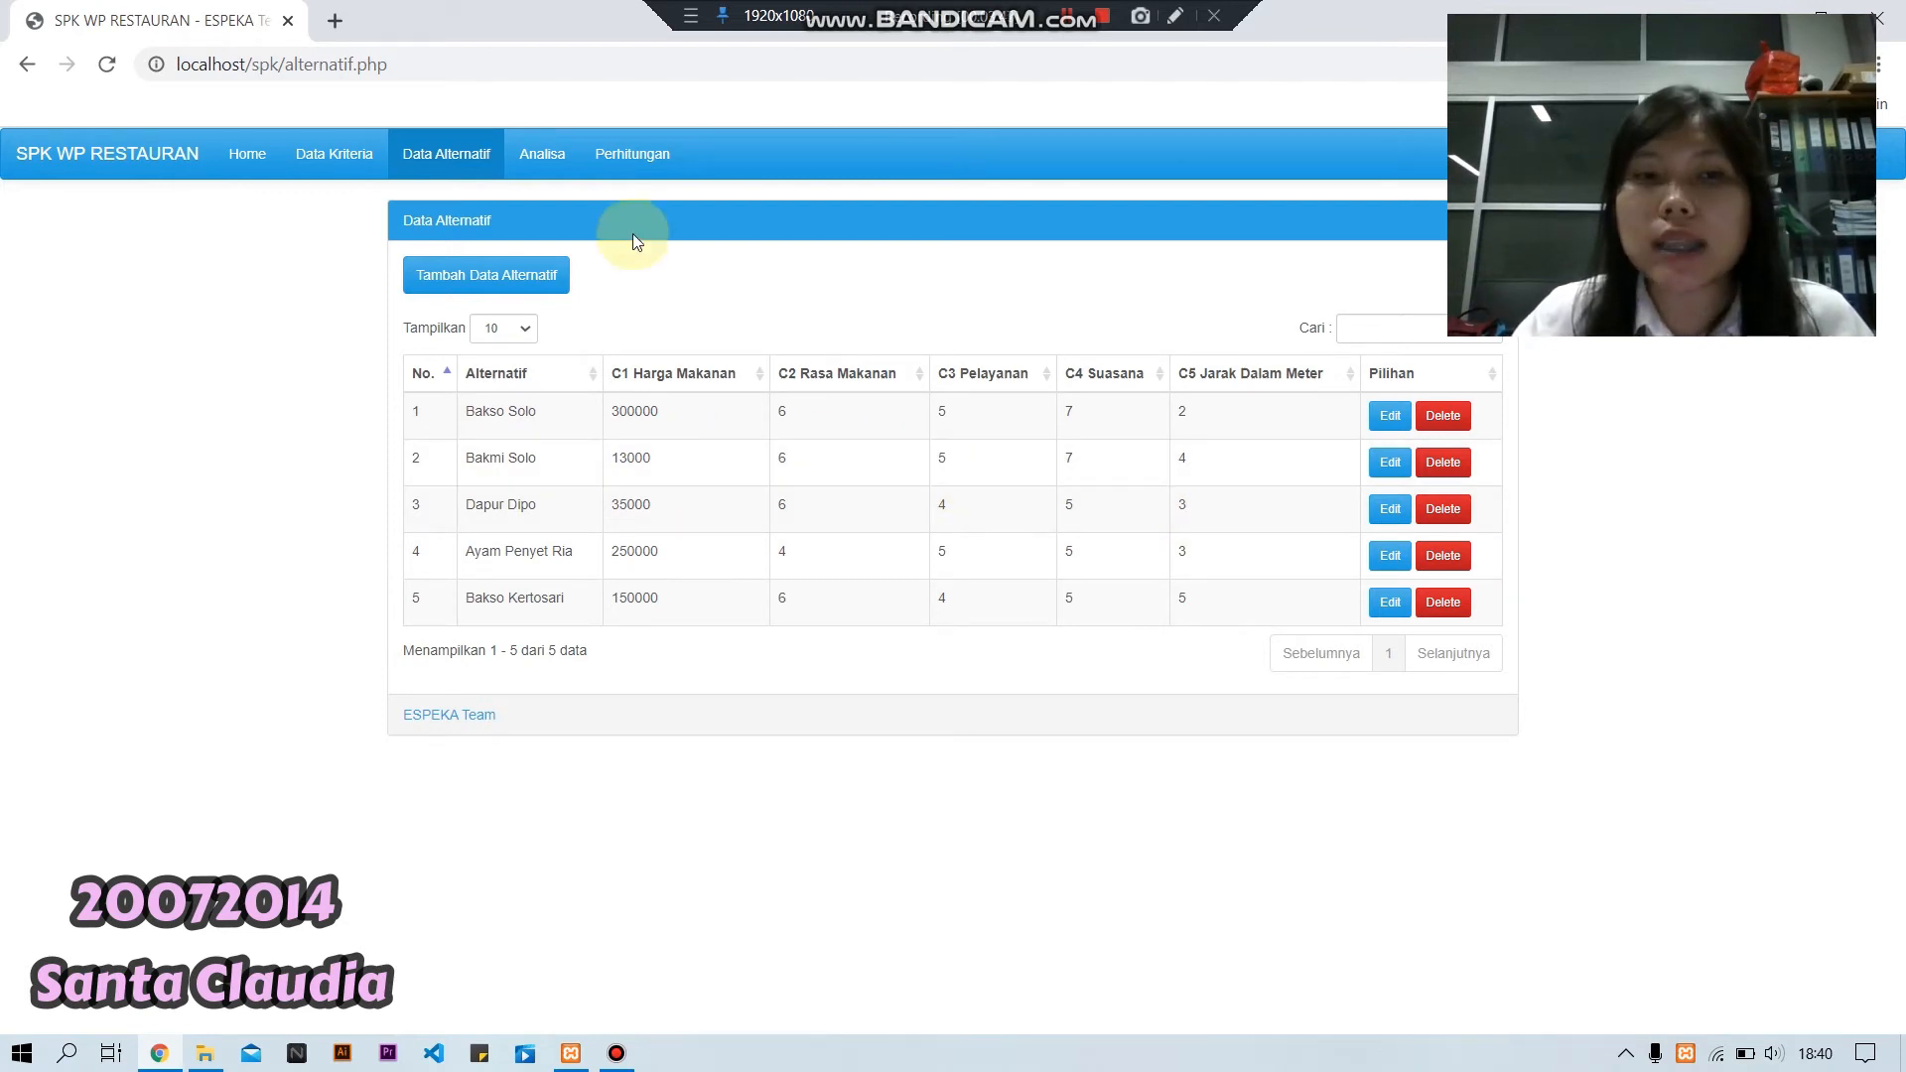
Examine the analysis bar chart of the restaurants' final scores, checking the value for Bakmi Solo.
left_click(548, 158)
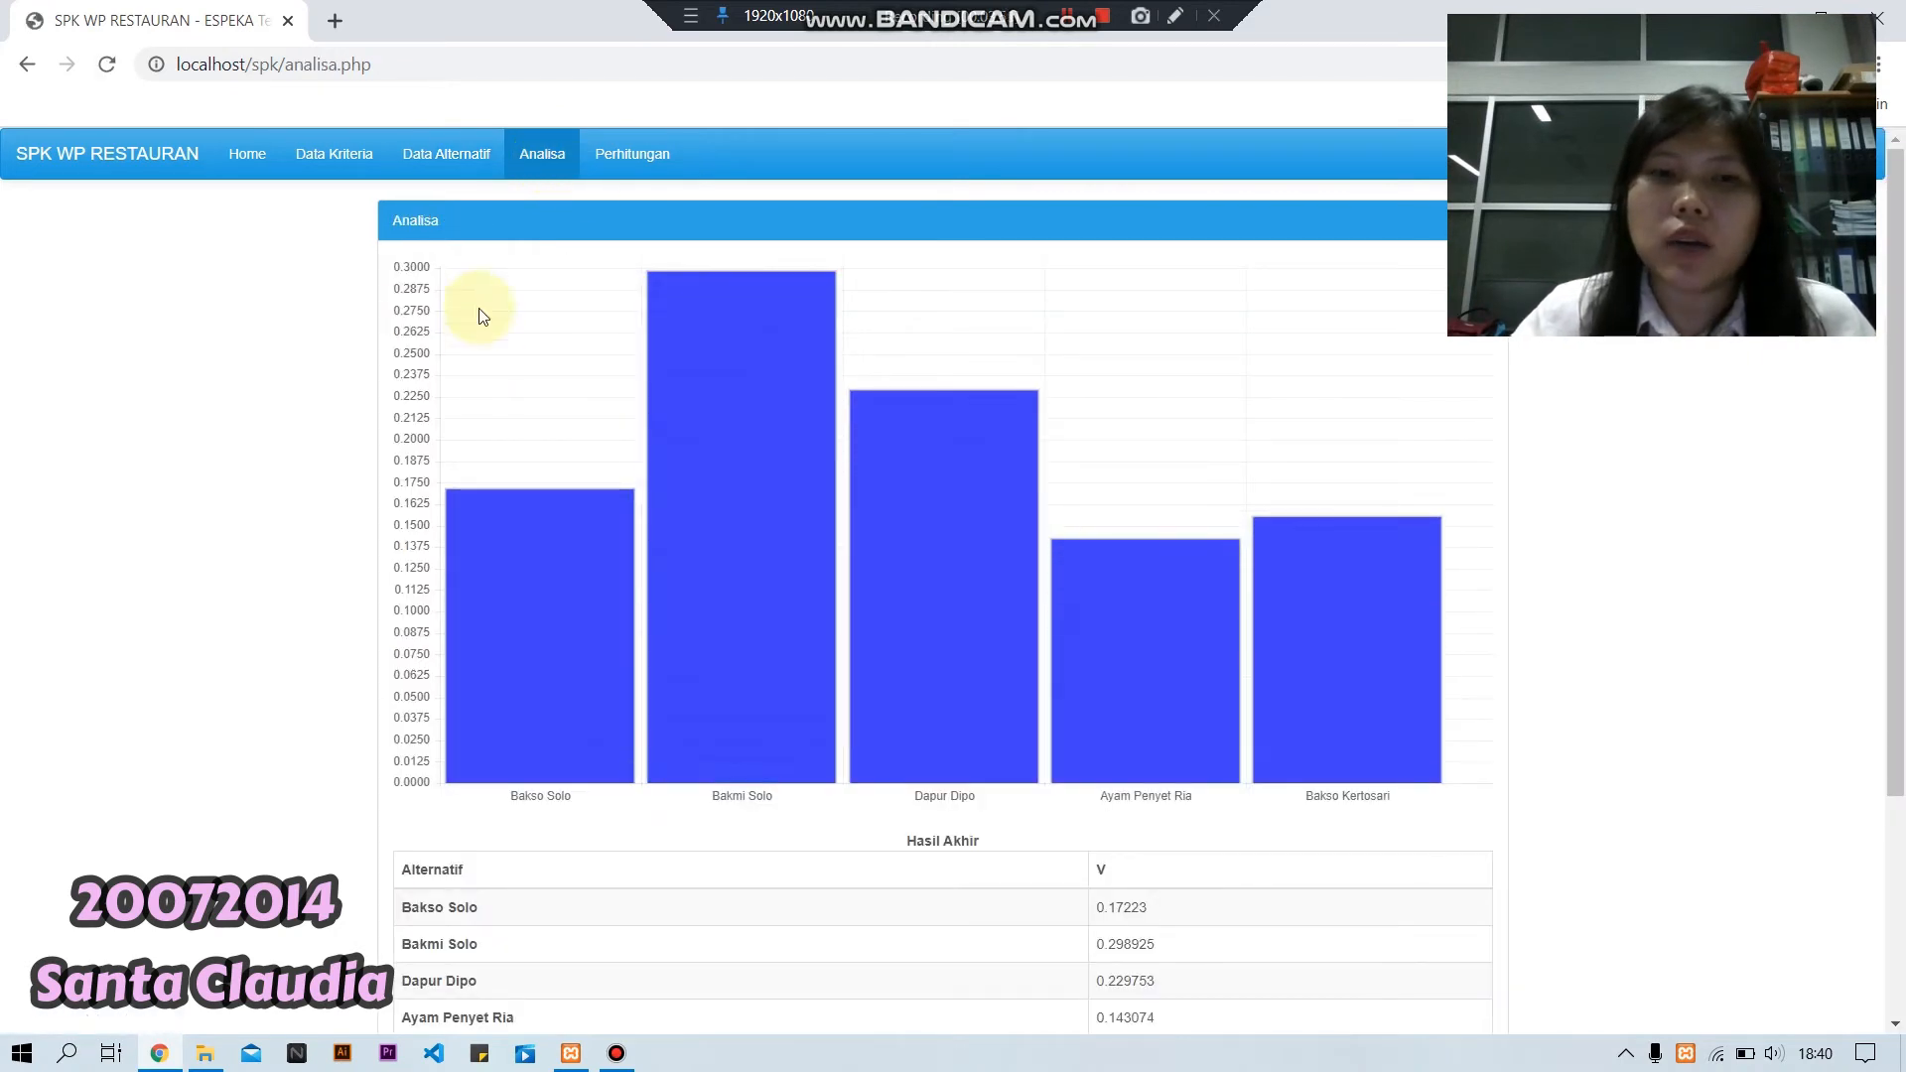
mouse_move(743, 355)
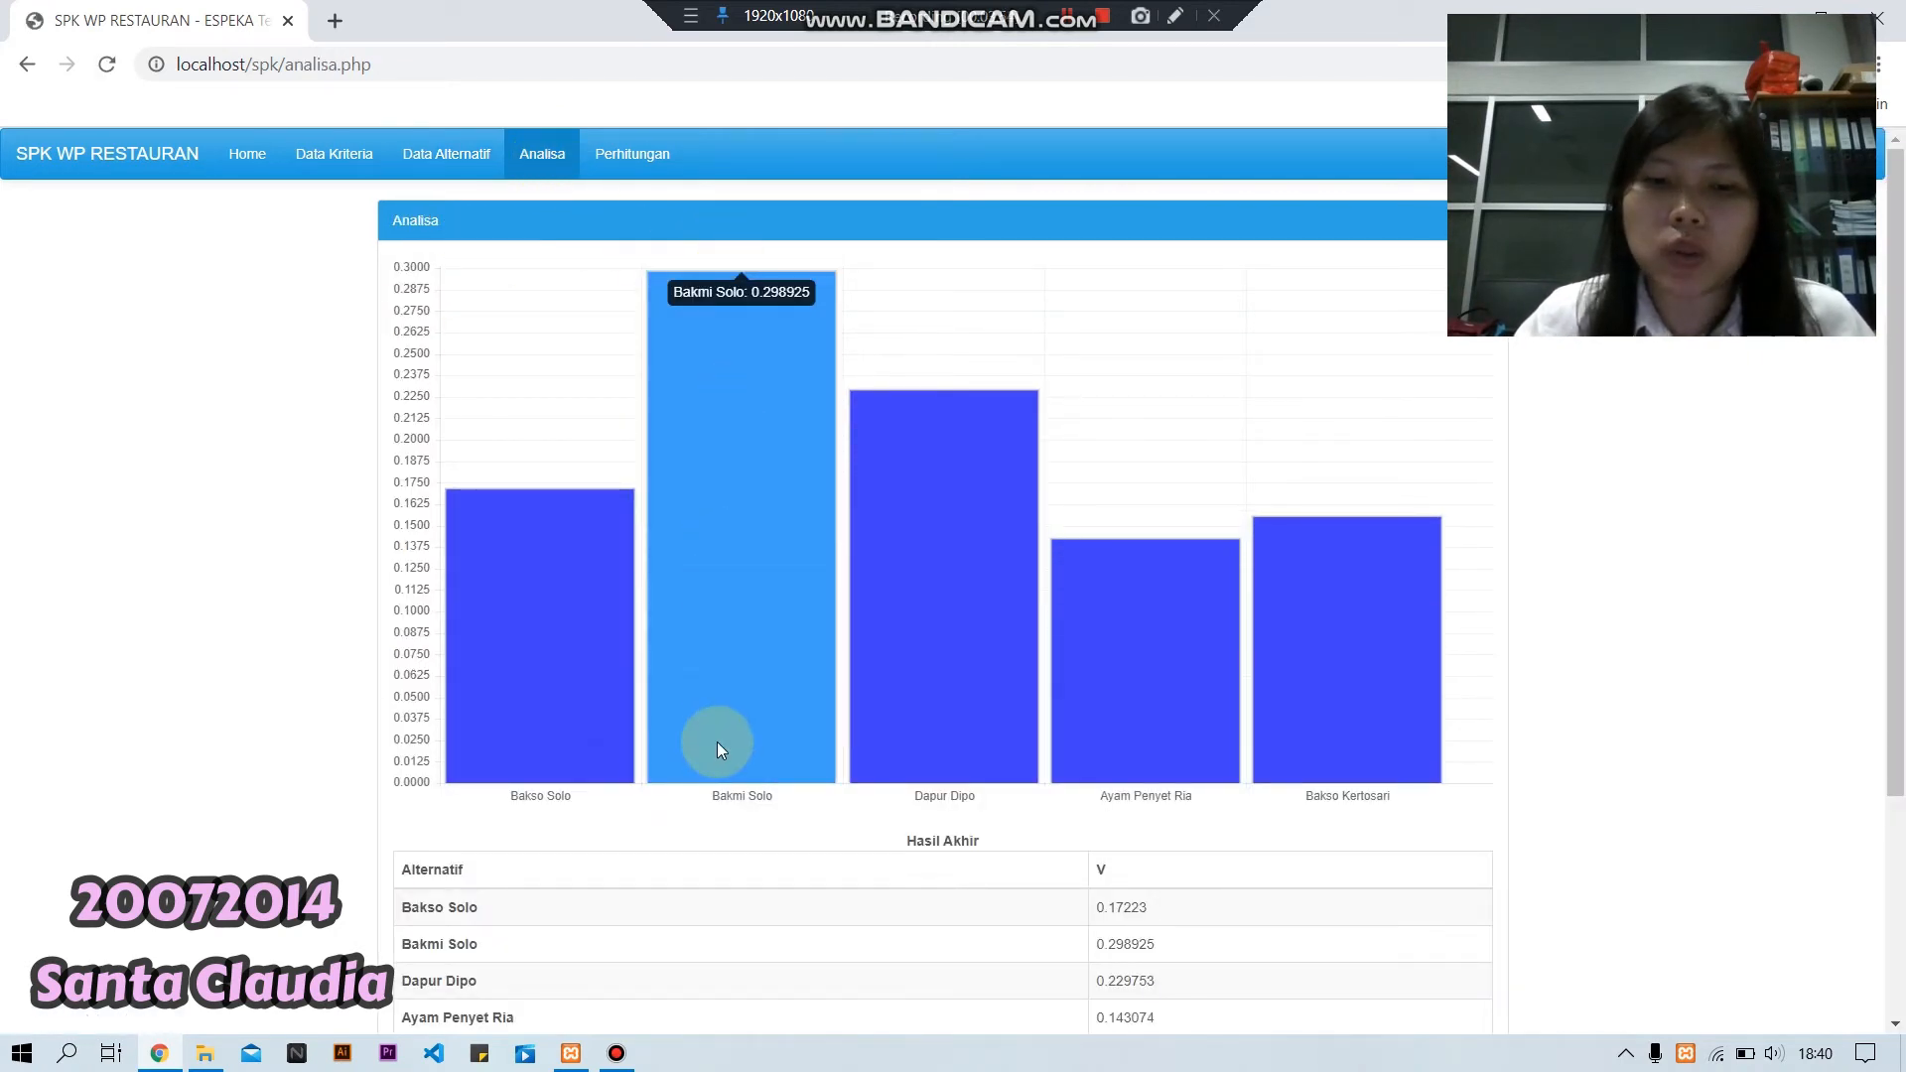
mouse_move(1901, 673)
left_mouse_down()
mouse_move(1885, 808)
mouse_move(1894, 652)
left_mouse_up()
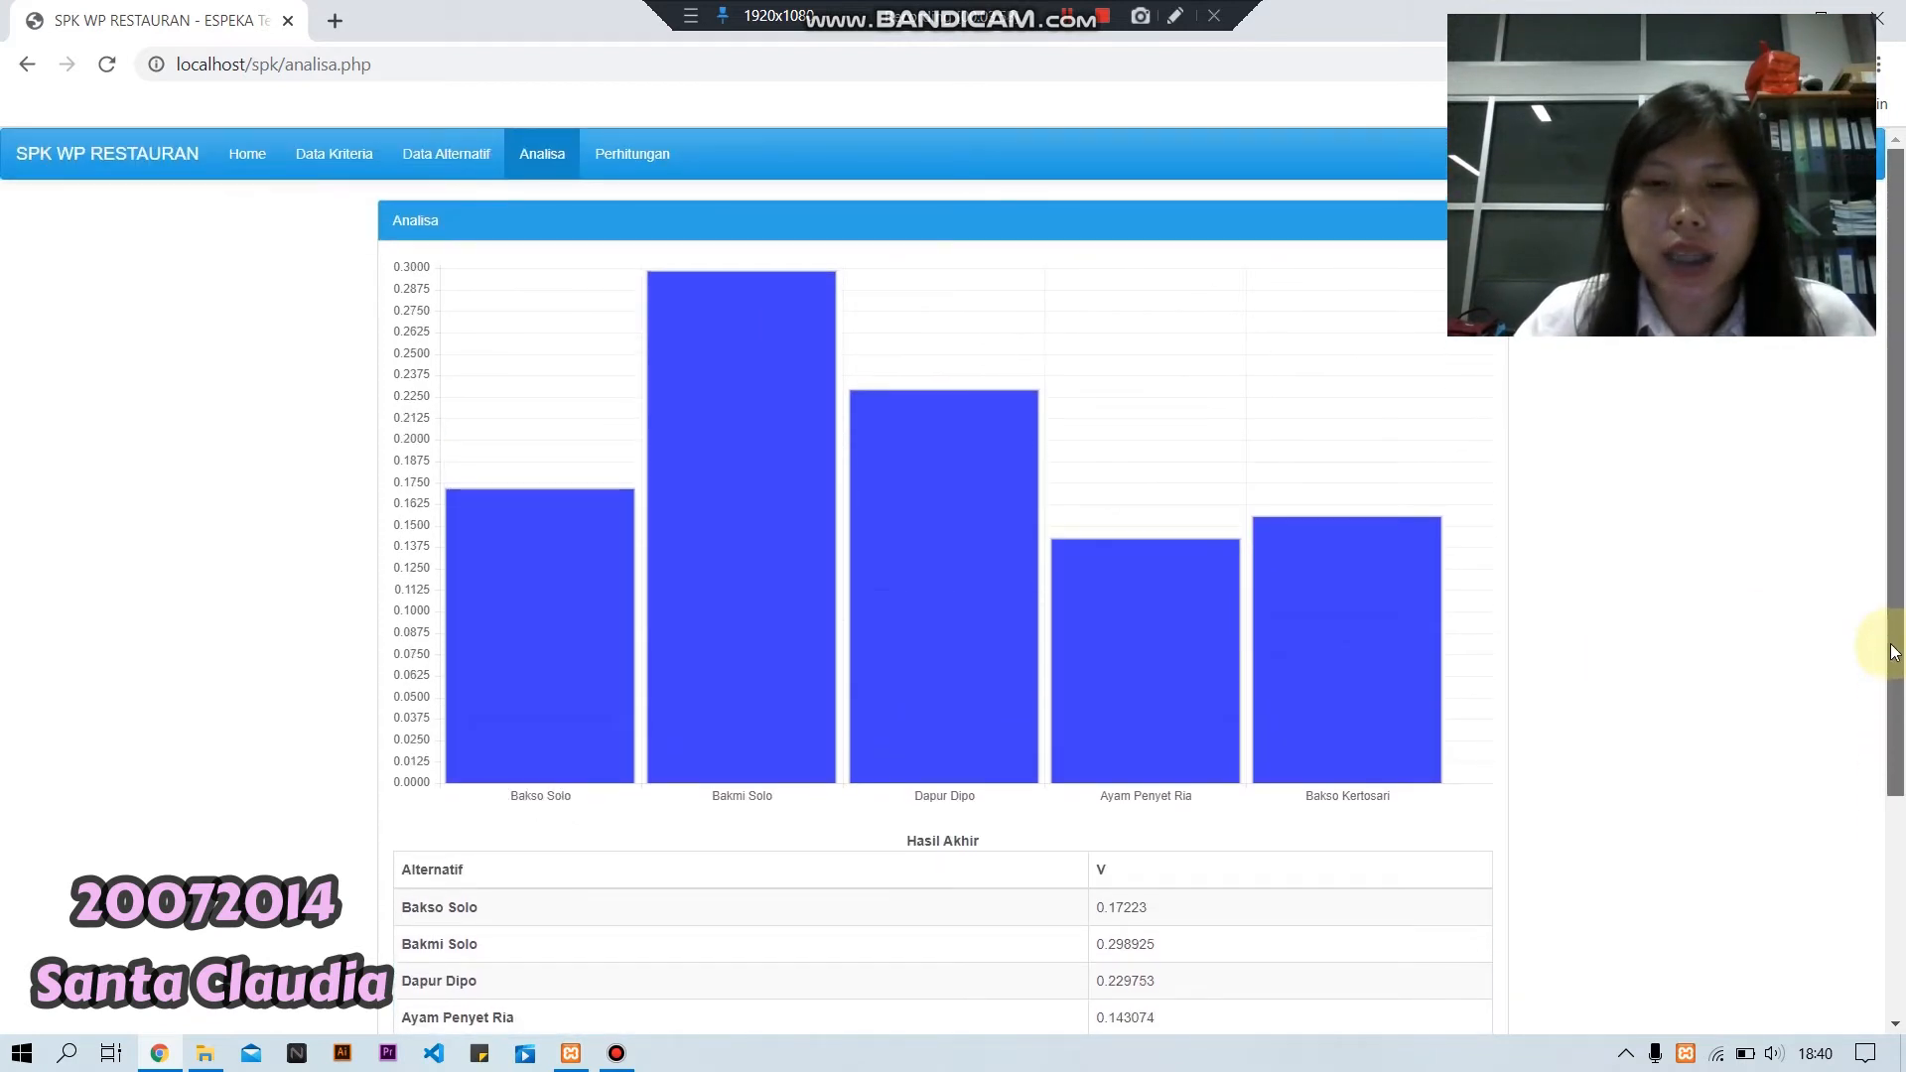
Examine the Weight Product calculation tables, from the alternative-criteria matrix through weights, exponents and S values to the final results.
left_click(651, 149)
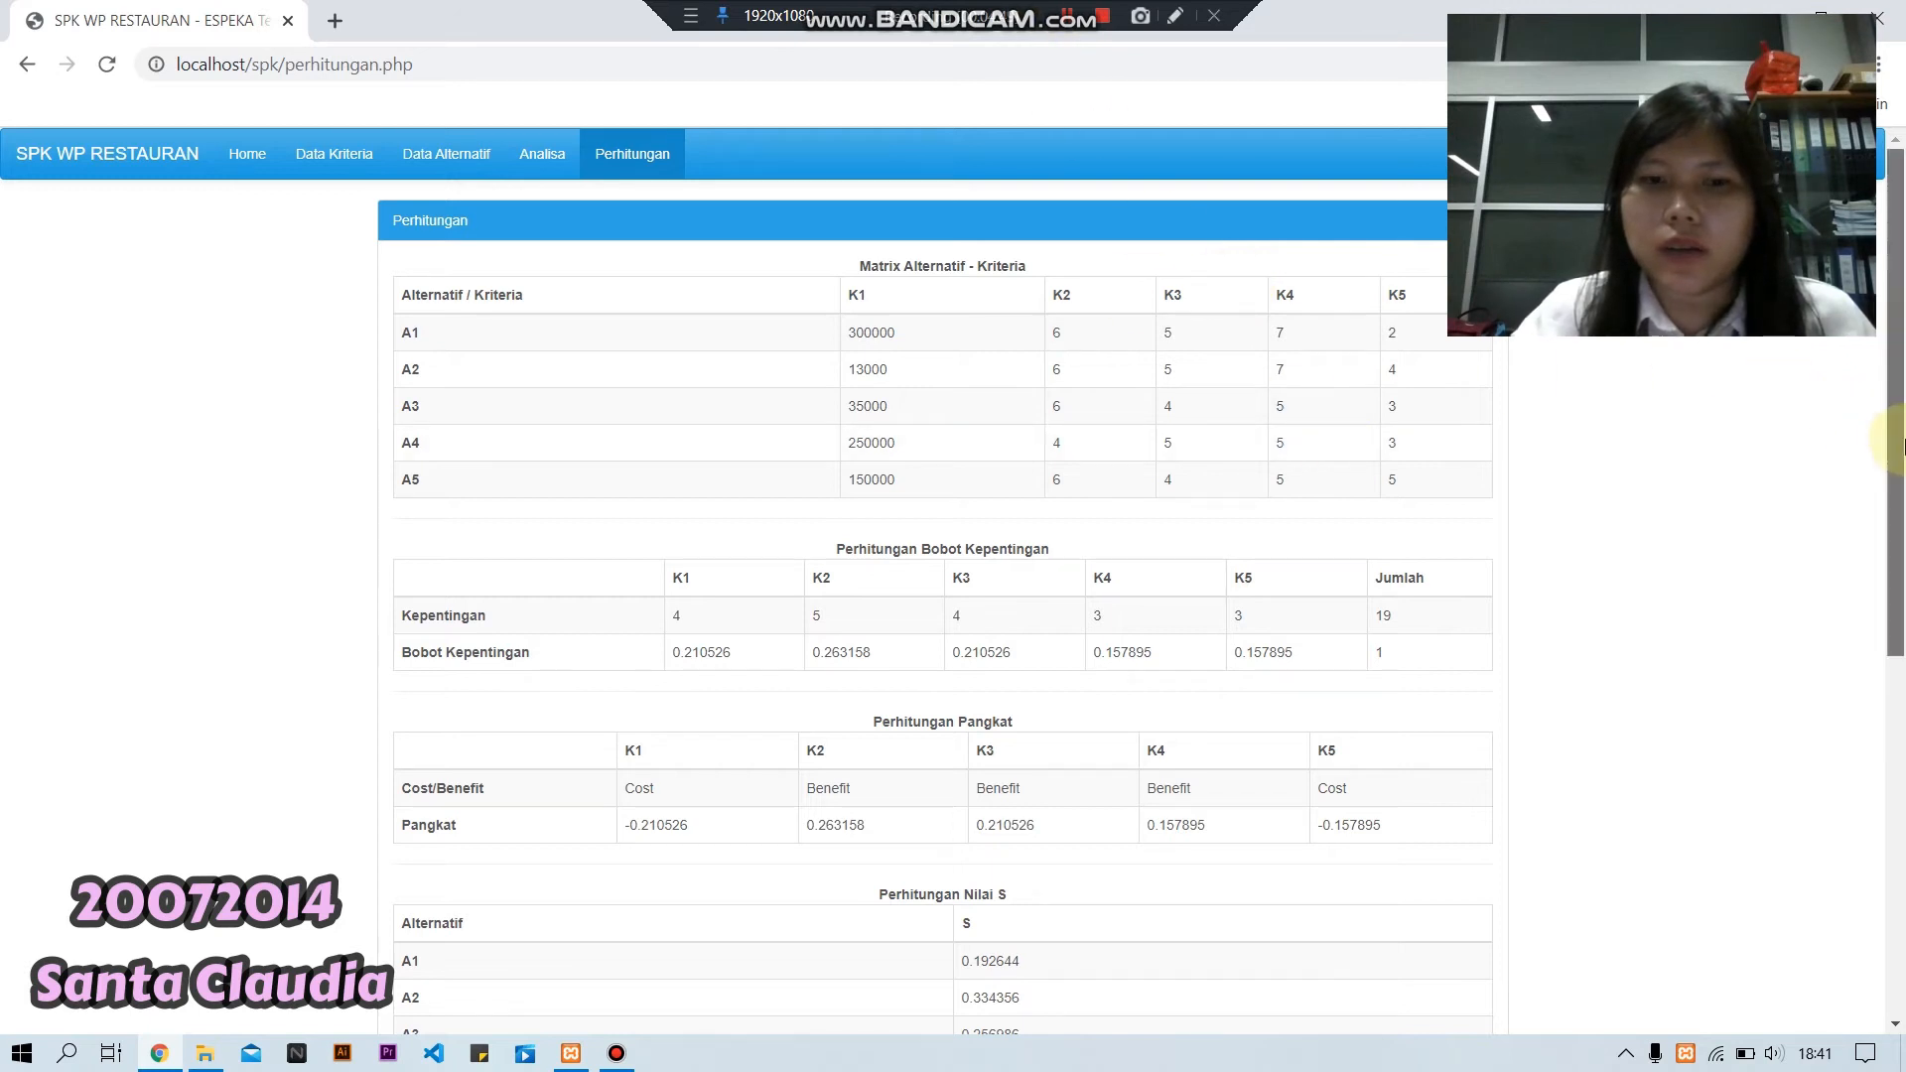
scroll(1894, 441, "down", 1)
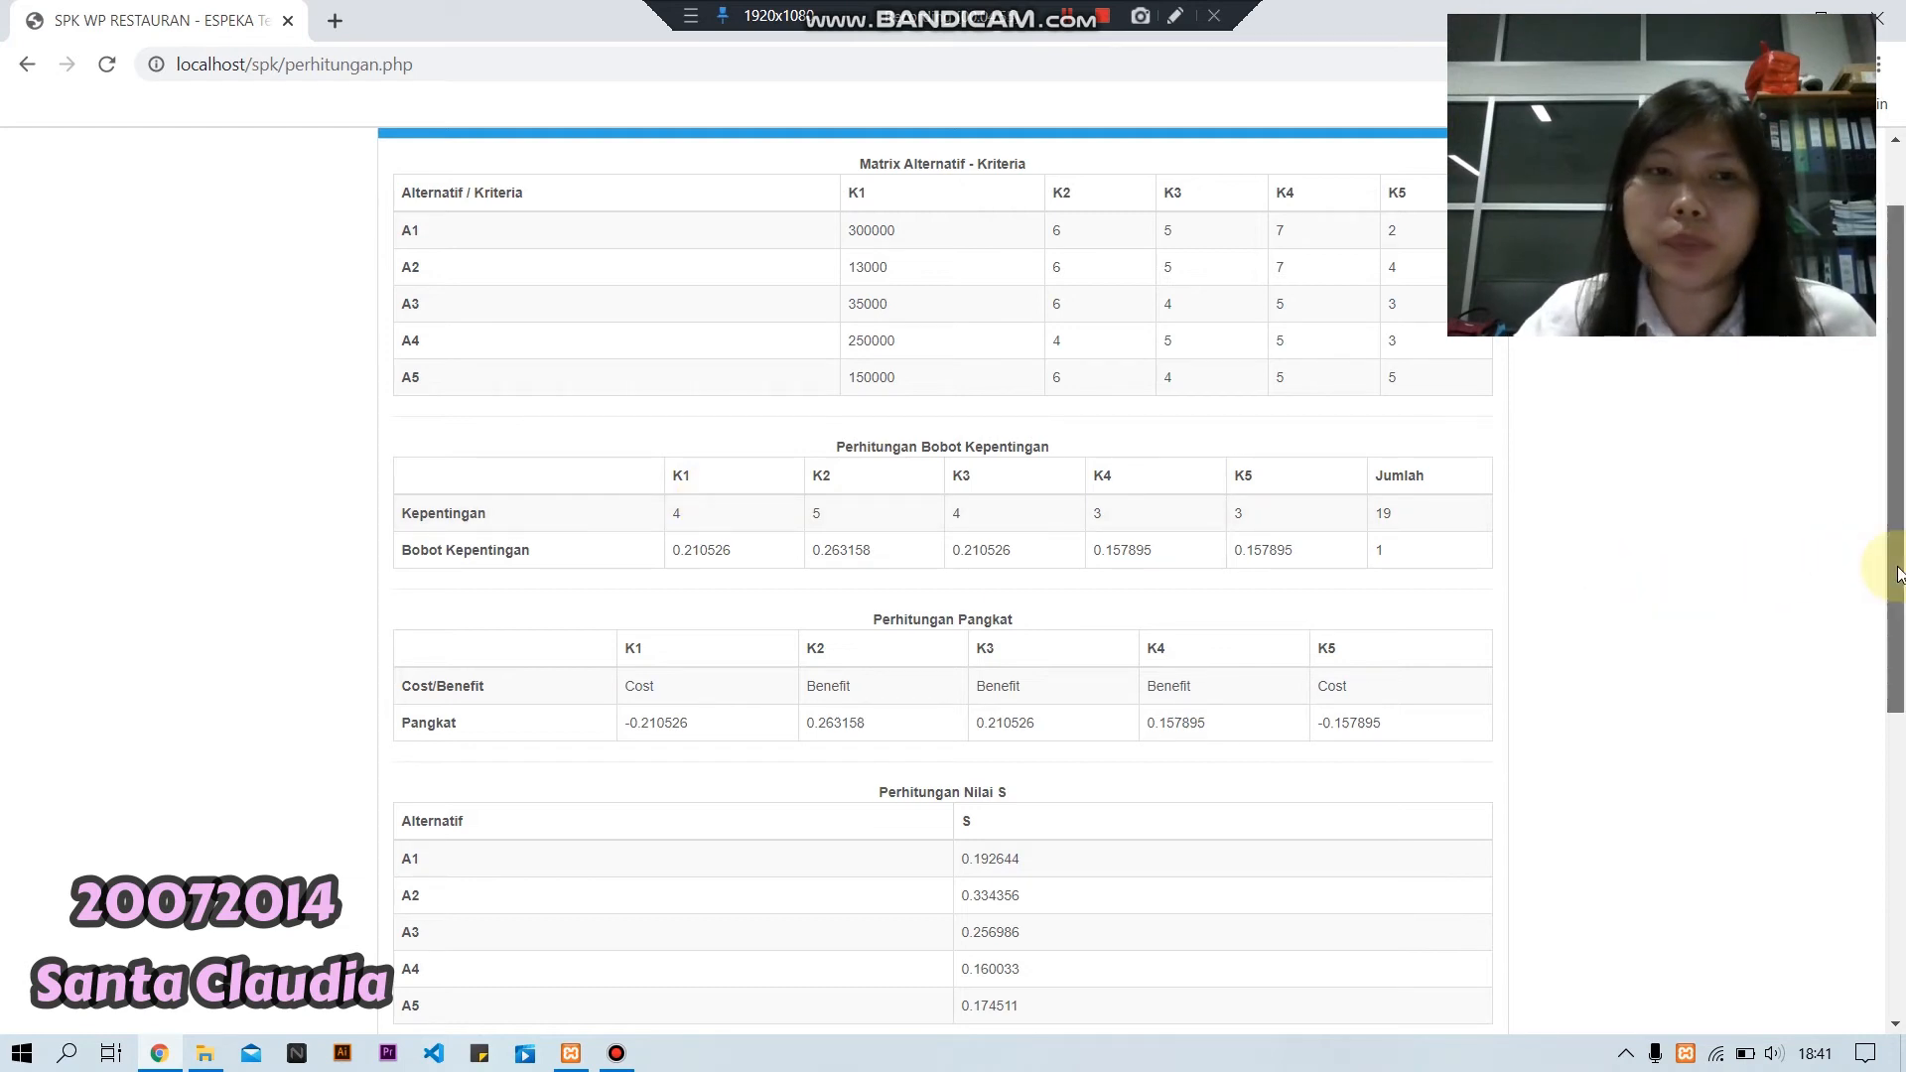
scroll(1898, 574, "up", 1)
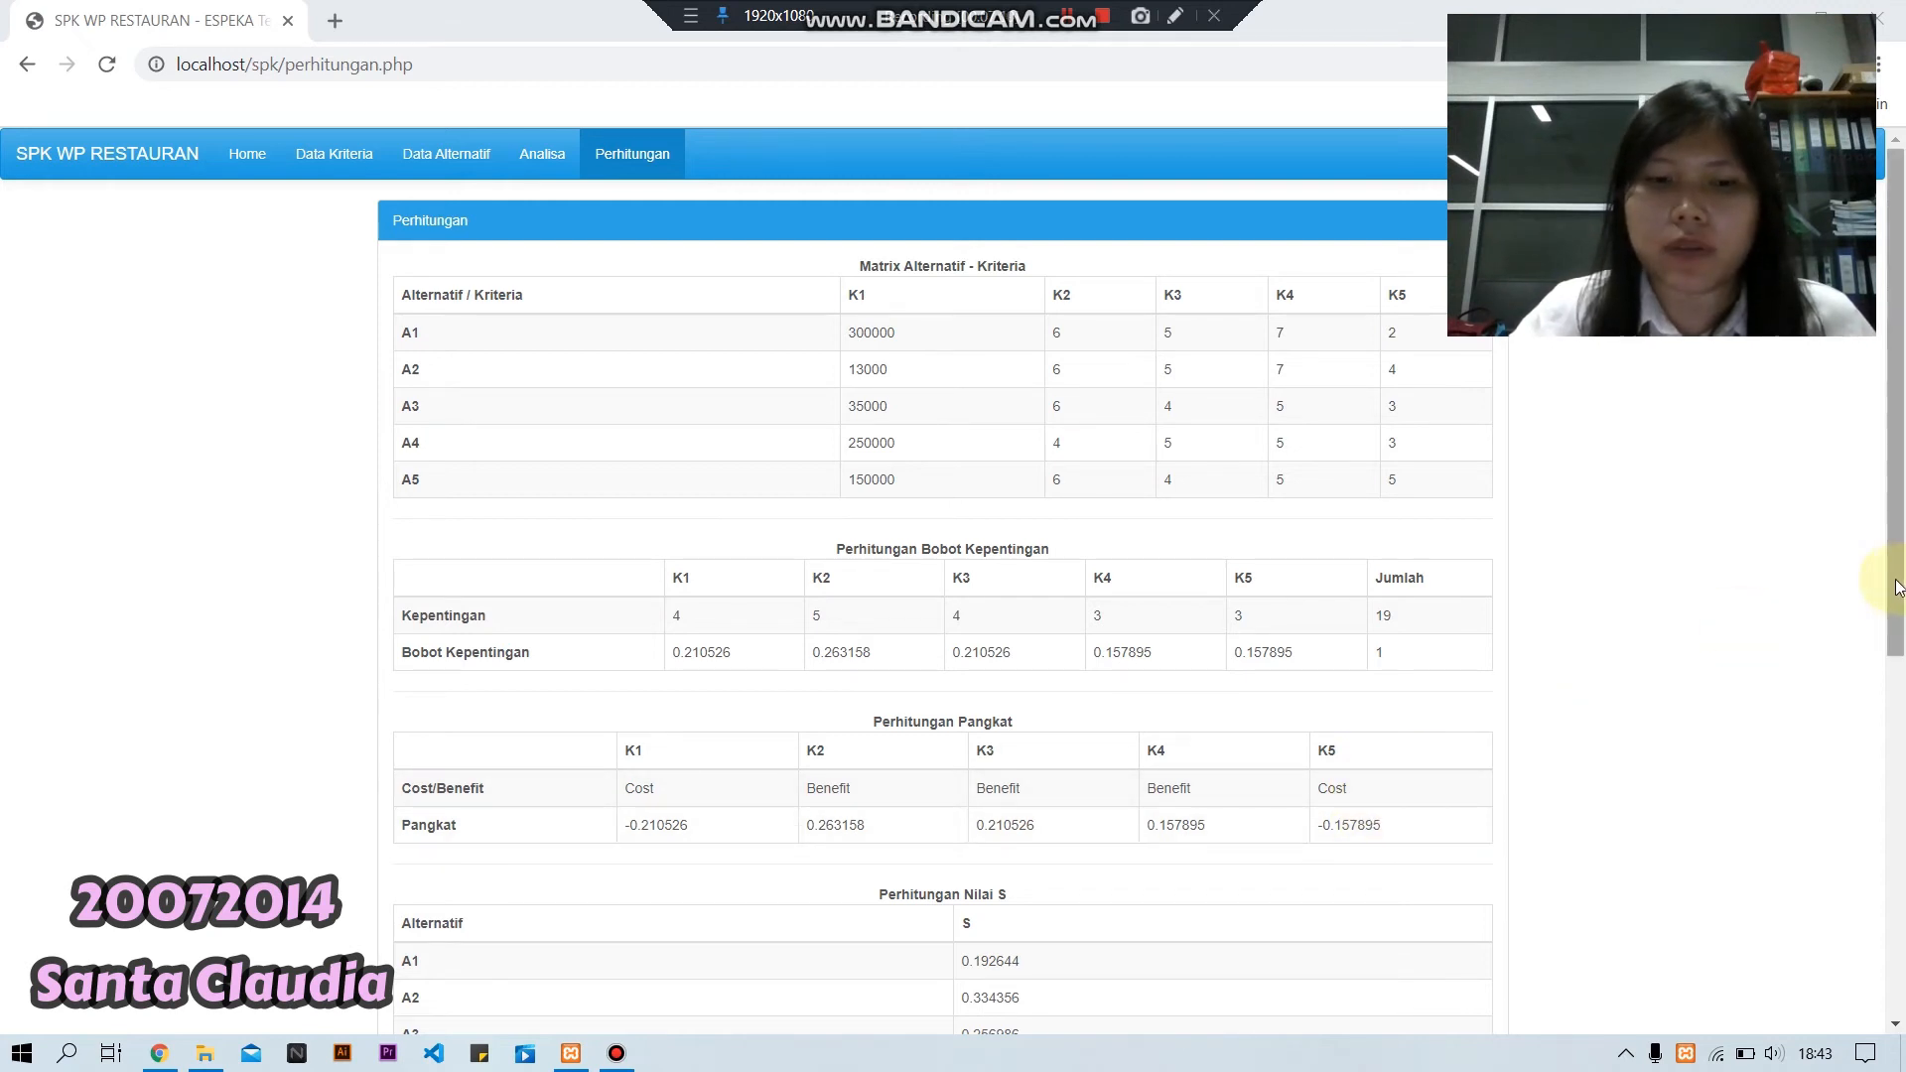
left_click_drag(1896, 586, 1885, 804)
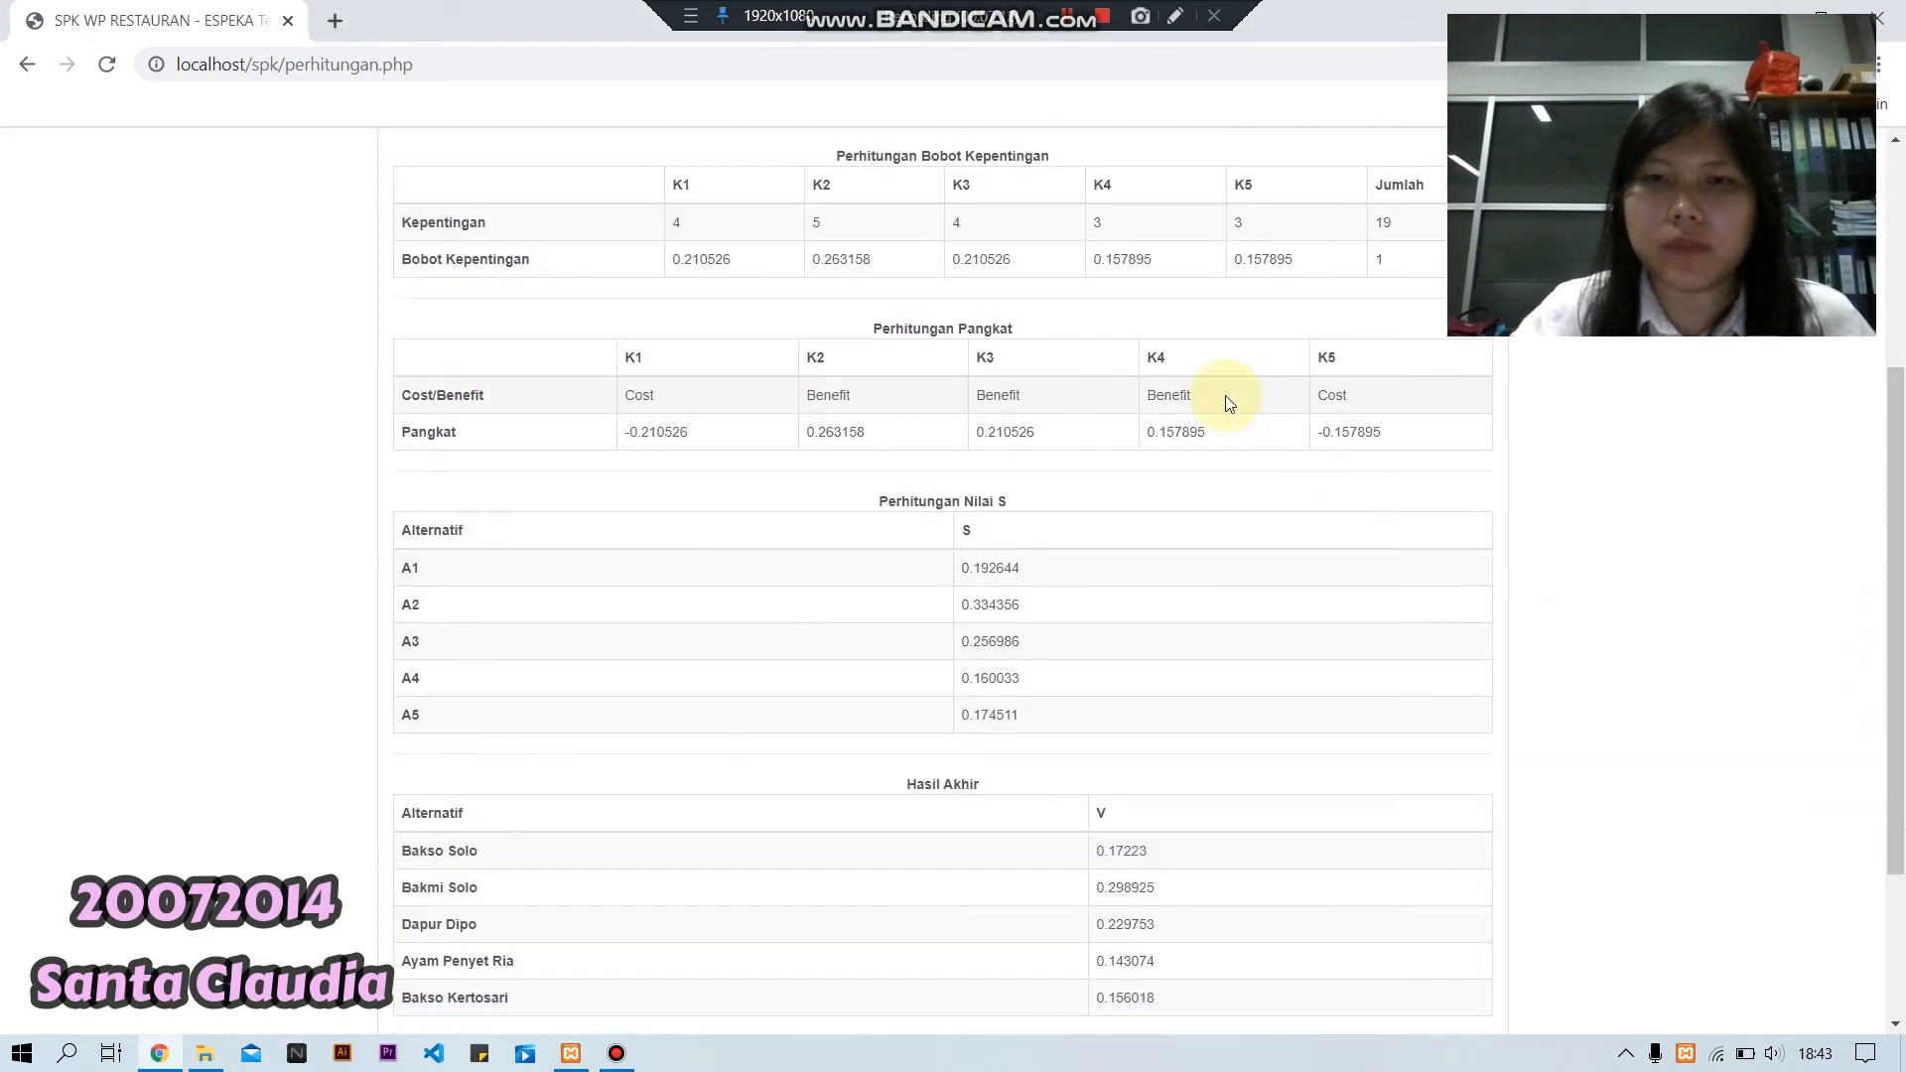
scroll(1007, 609, "up", 1)
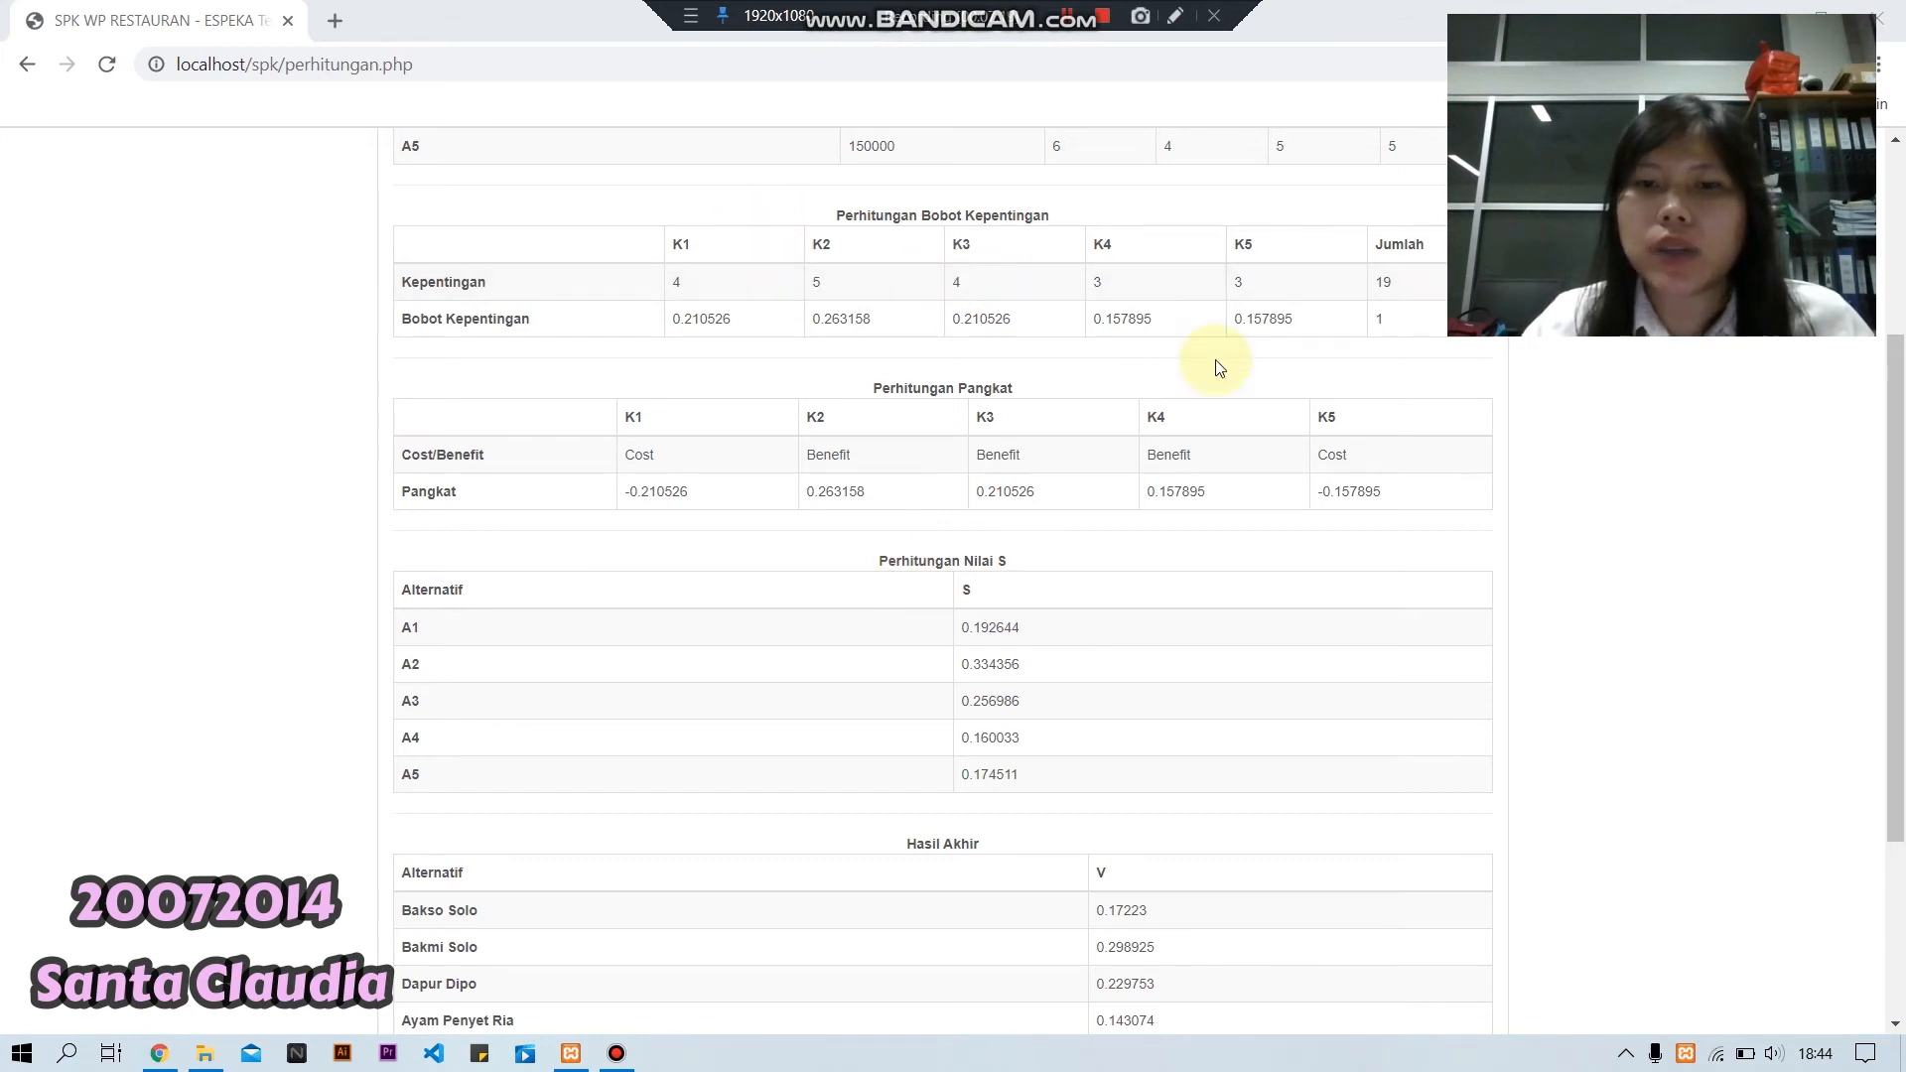
left_click_drag(1895, 542, 1897, 359)
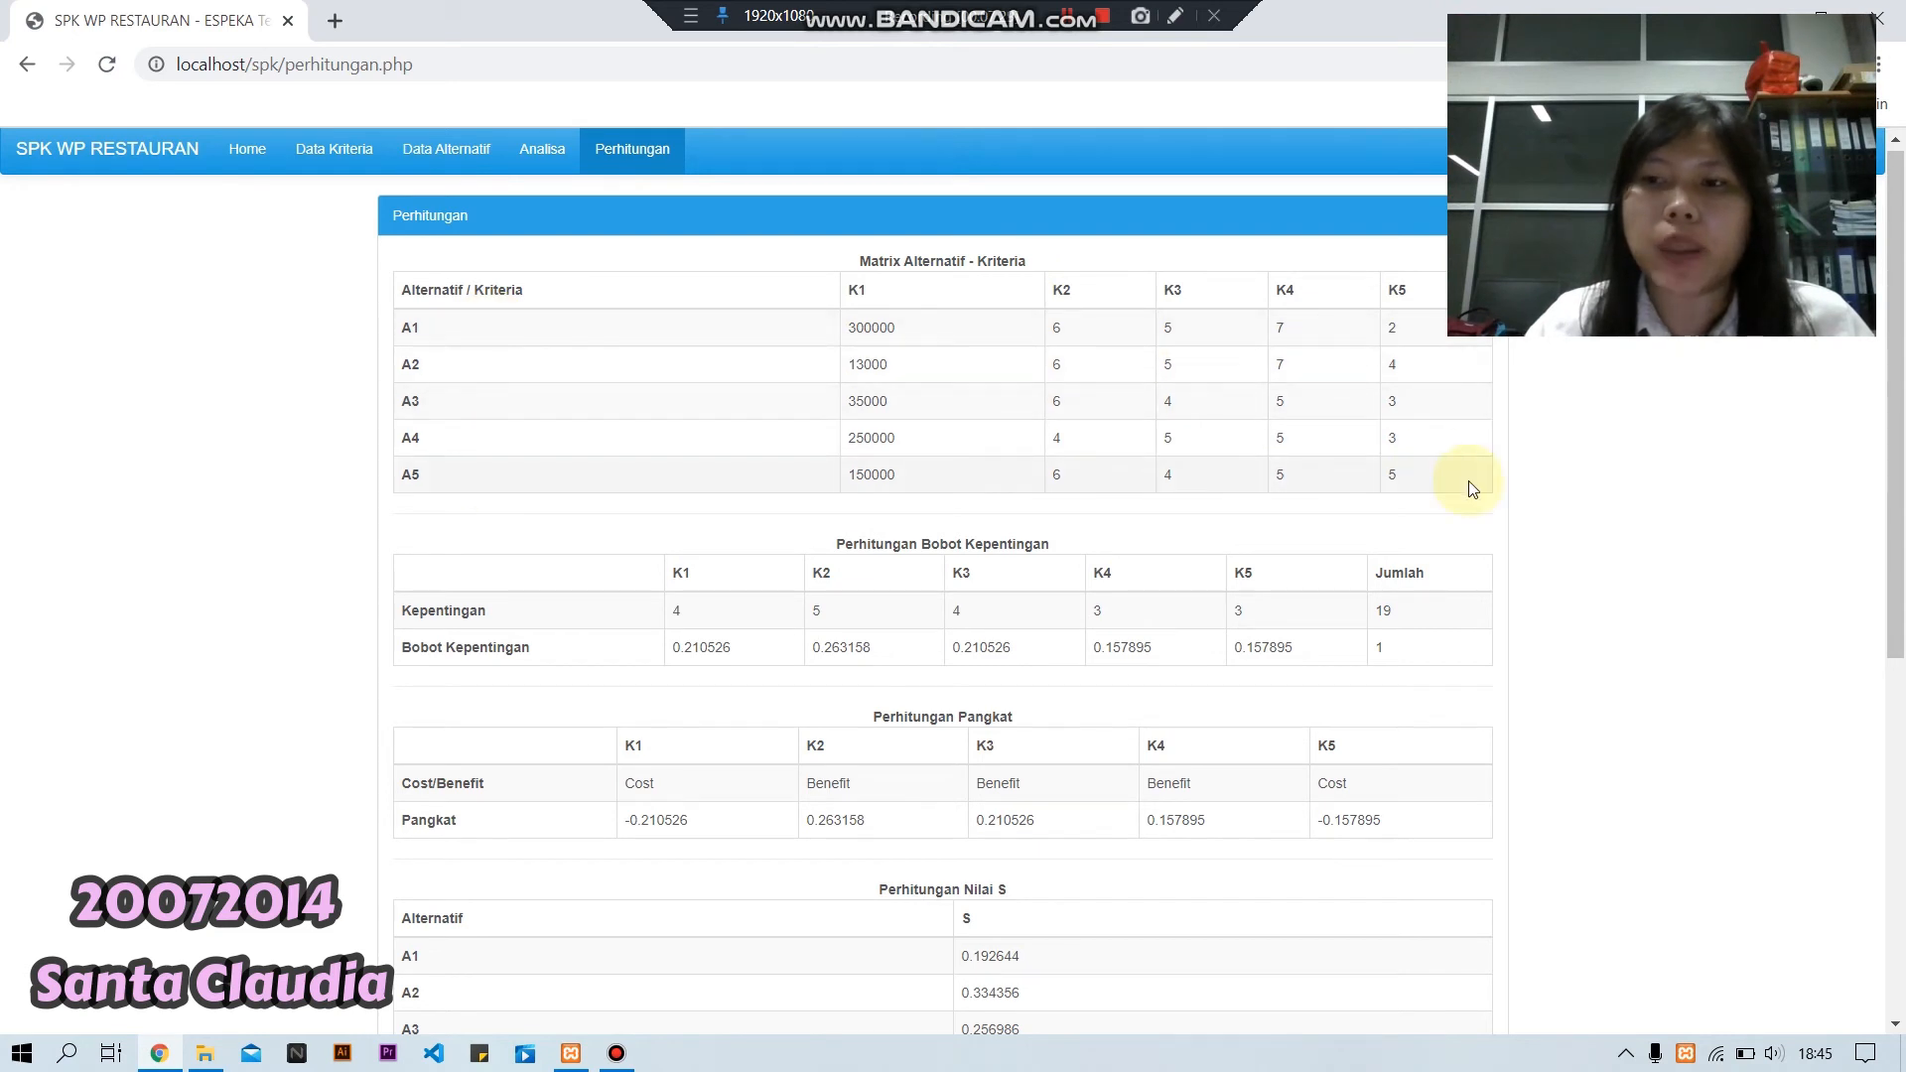
left_click_drag(1896, 583, 1898, 617)
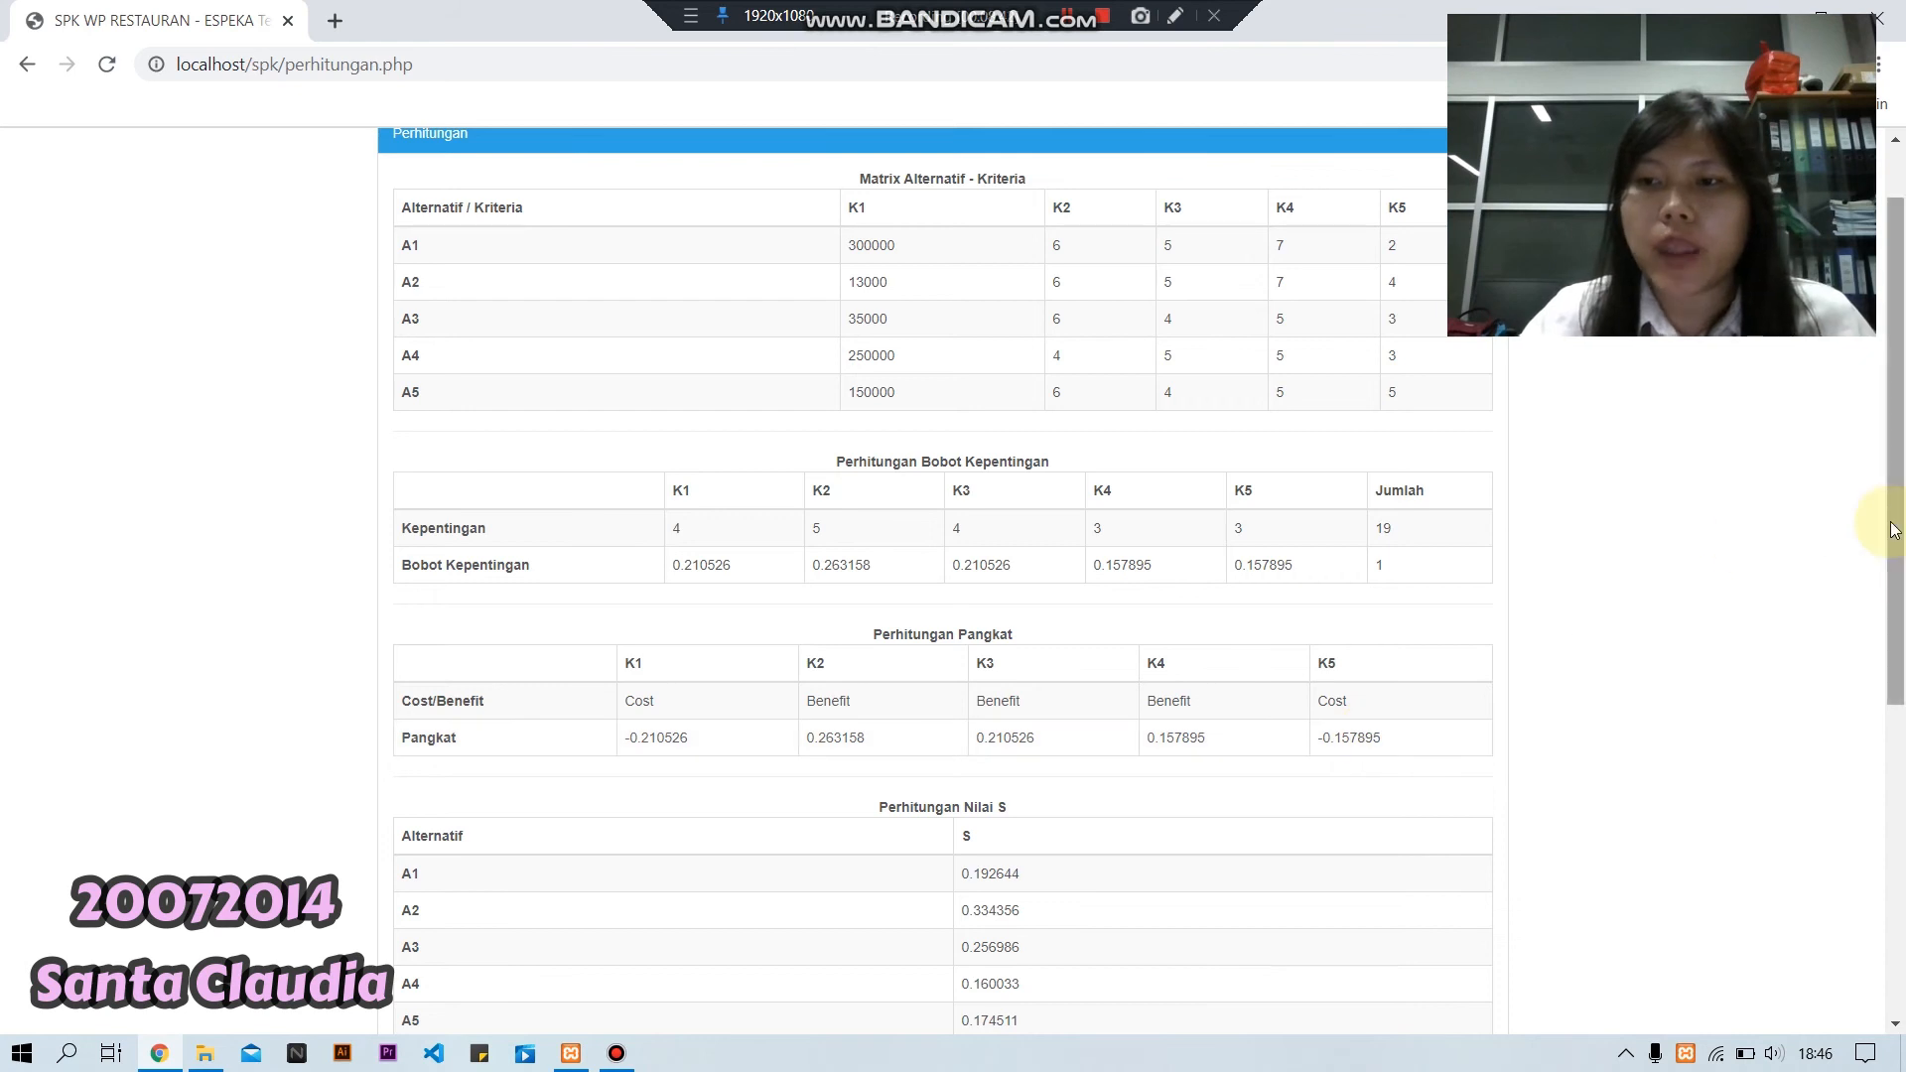
left_click_drag(1892, 522, 1843, 659)
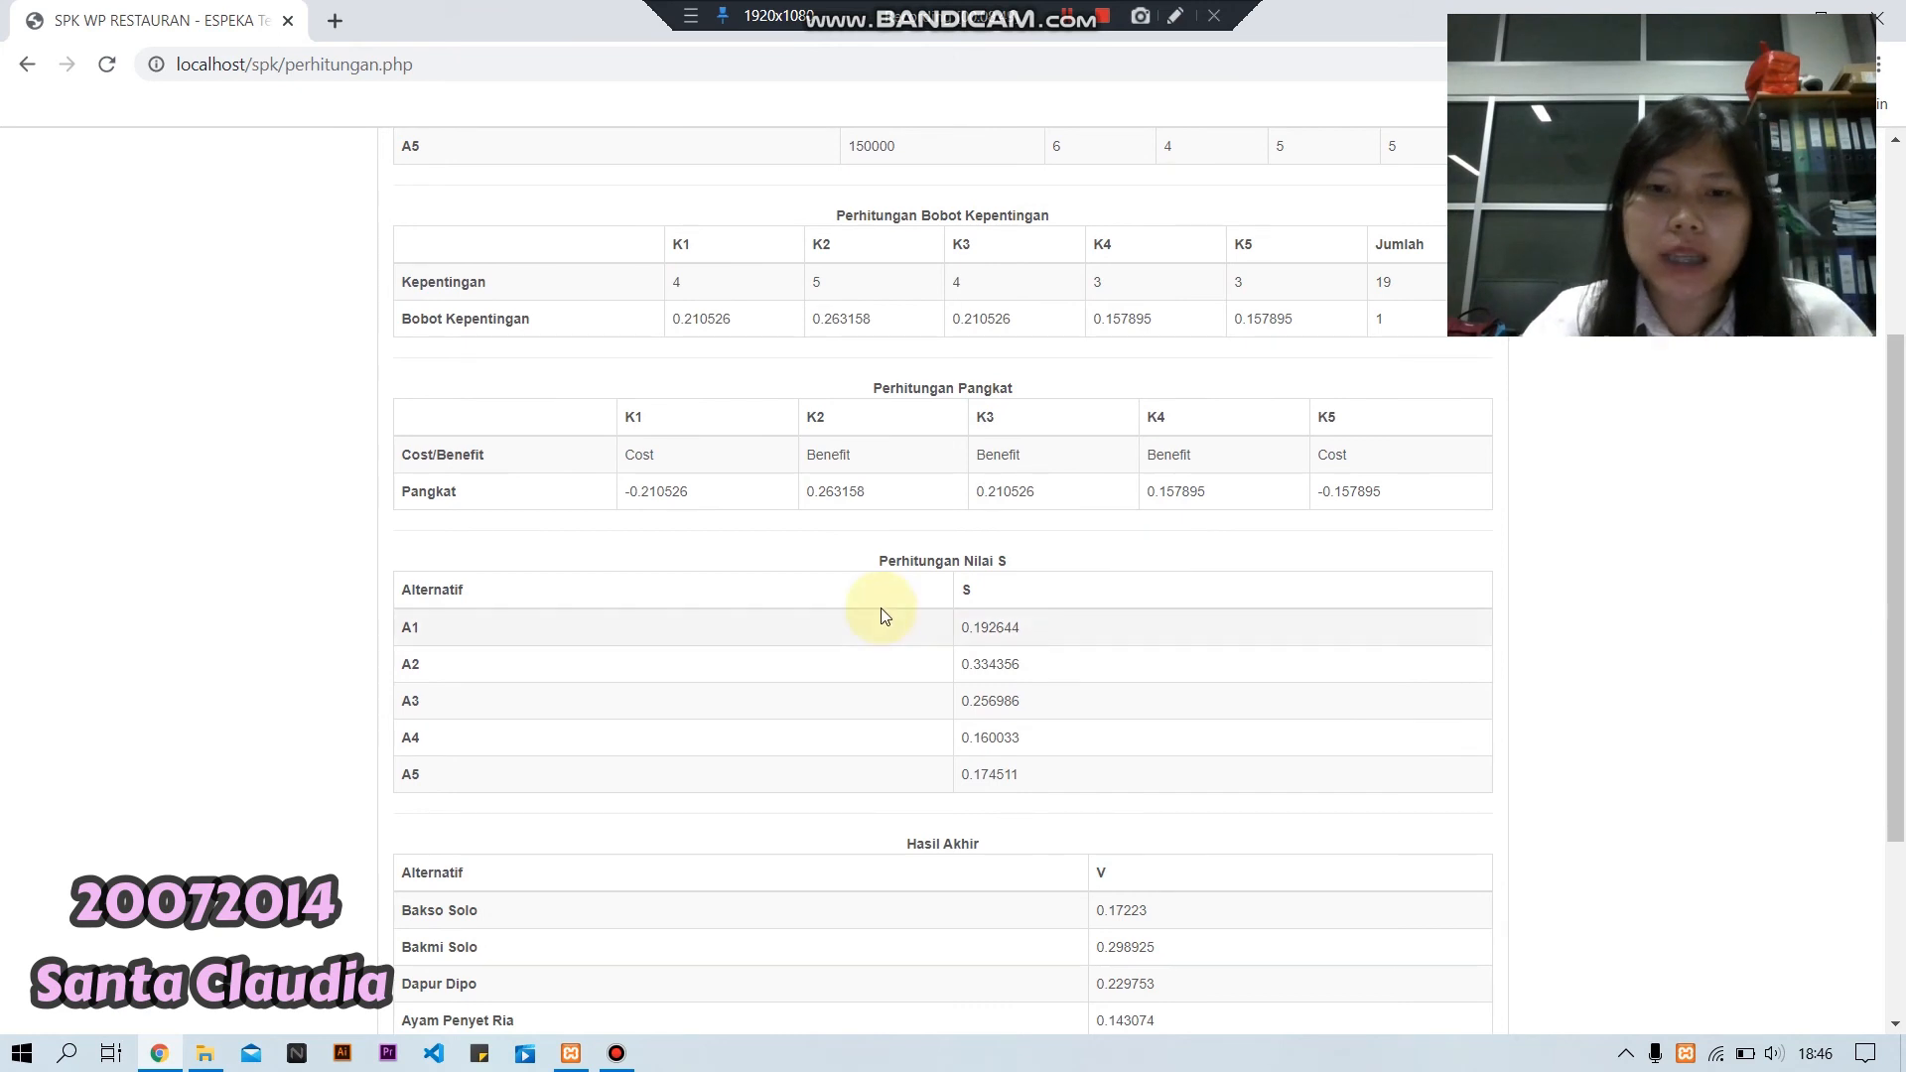